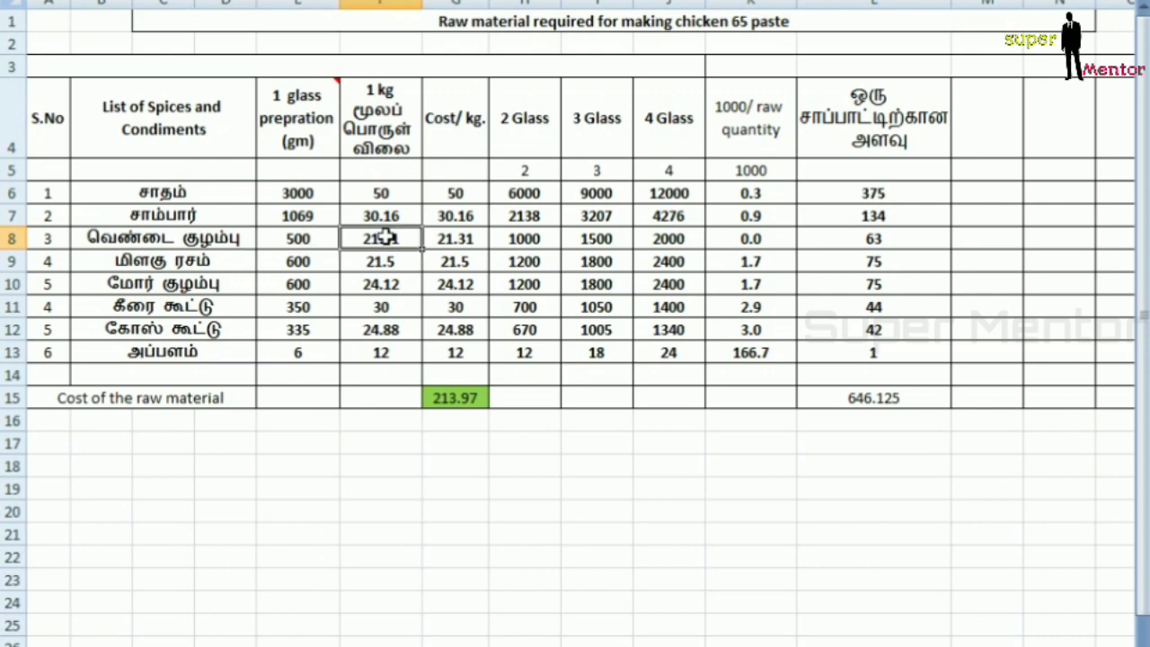
Step: Review the dishes in rows 9 to 13 with their quantities and costs, then the overall raw-material cost in G15
{"action": "left_click", "coordinate": [213, 261]}
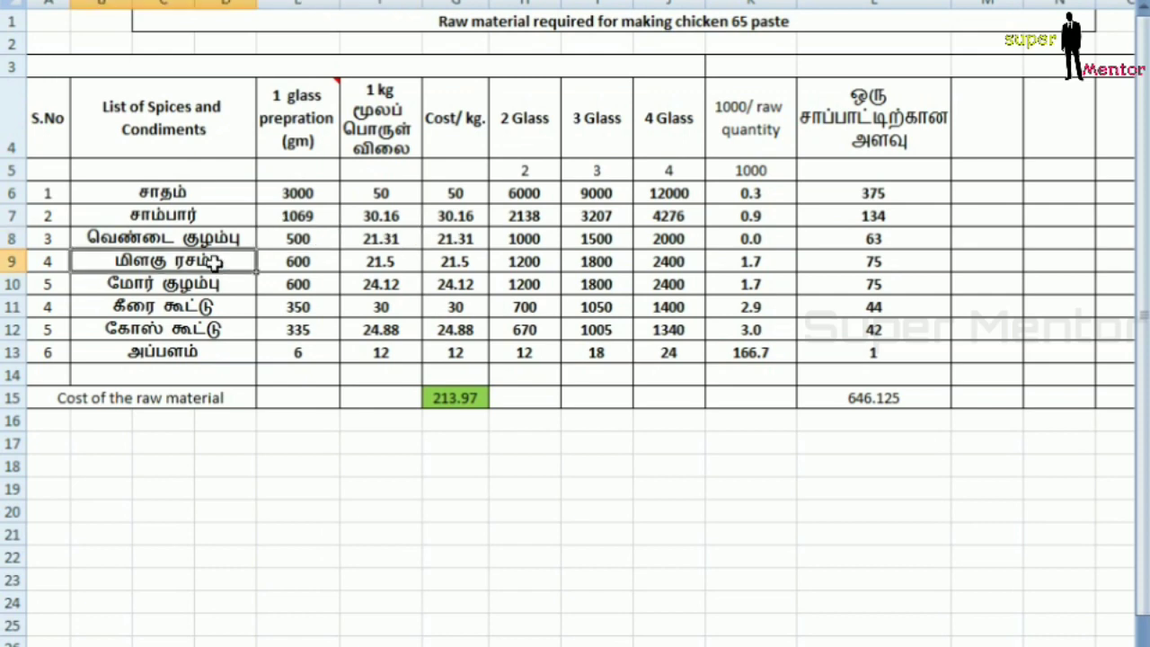
{"action": "left_click", "coordinate": [454, 261]}
{"action": "left_click", "coordinate": [216, 283]}
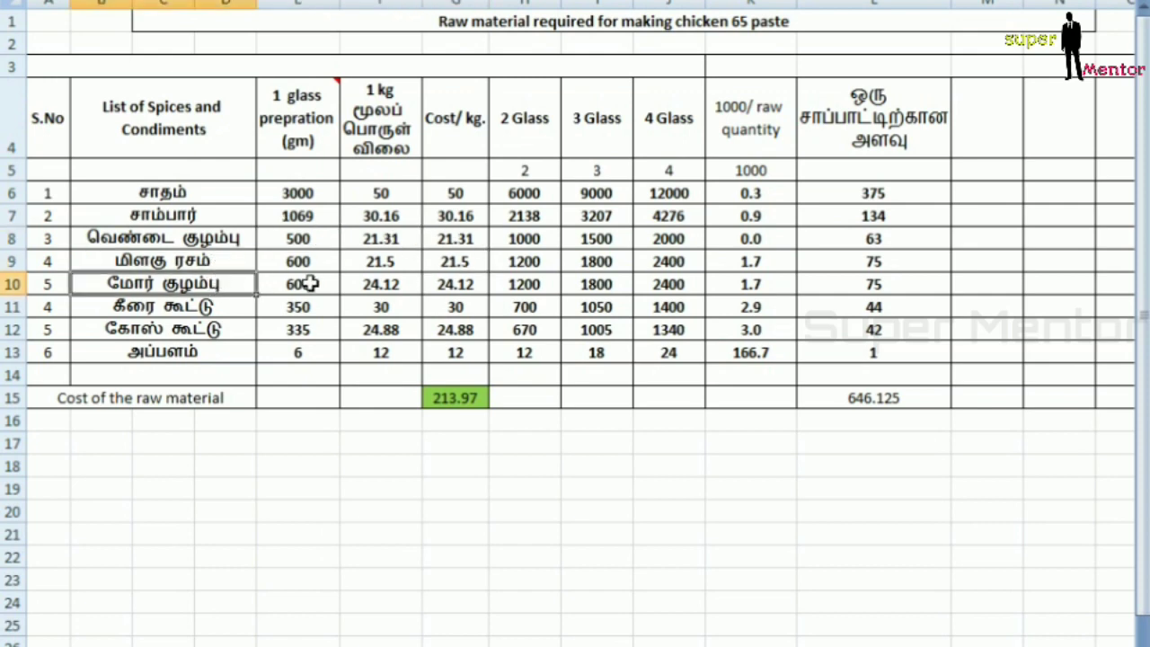
{"action": "left_click", "coordinate": [310, 283]}
{"action": "left_click", "coordinate": [455, 284]}
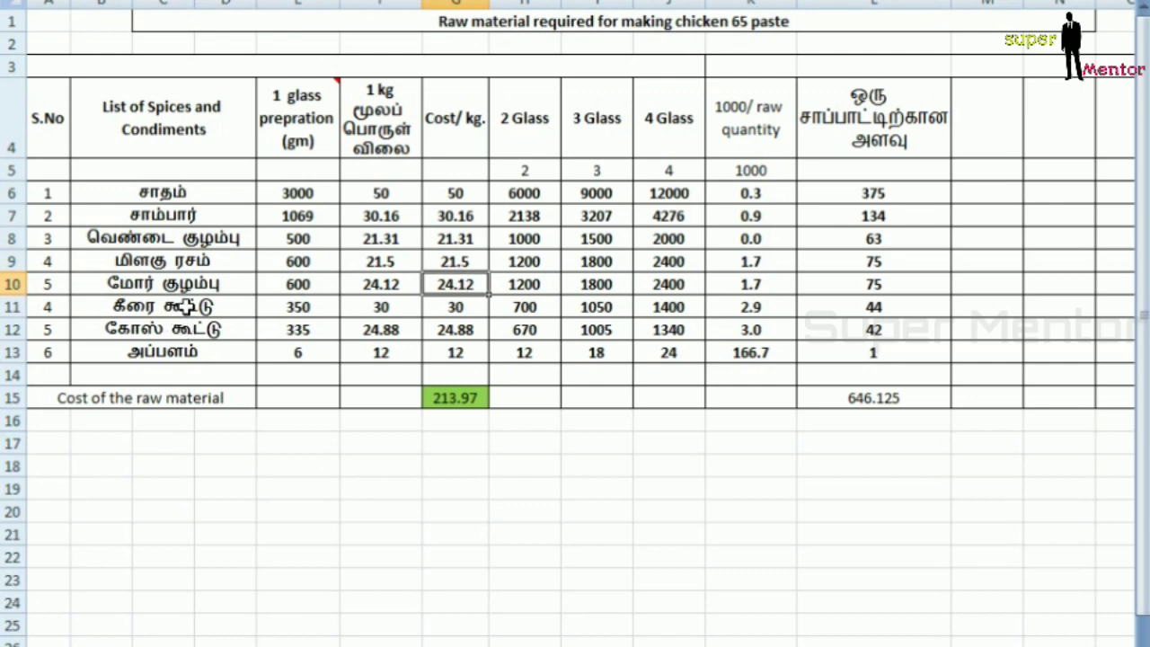
{"action": "left_click", "coordinate": [186, 308]}
{"action": "left_click", "coordinate": [189, 329]}
{"action": "left_click", "coordinate": [193, 354]}
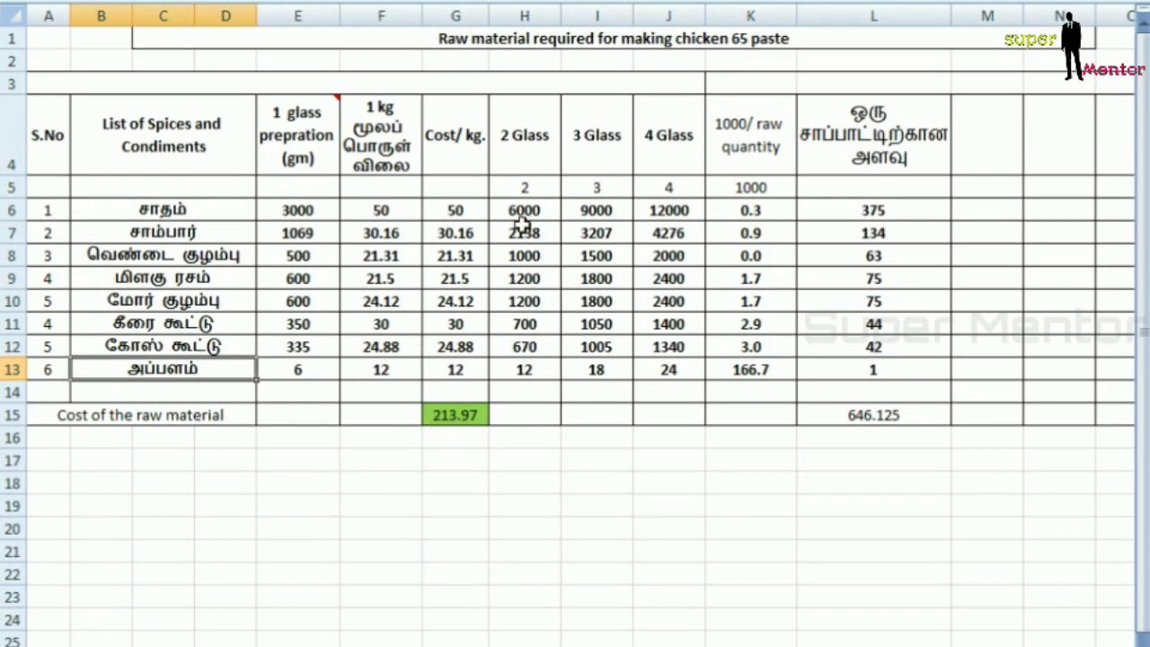
{"action": "left_click", "coordinate": [468, 415]}
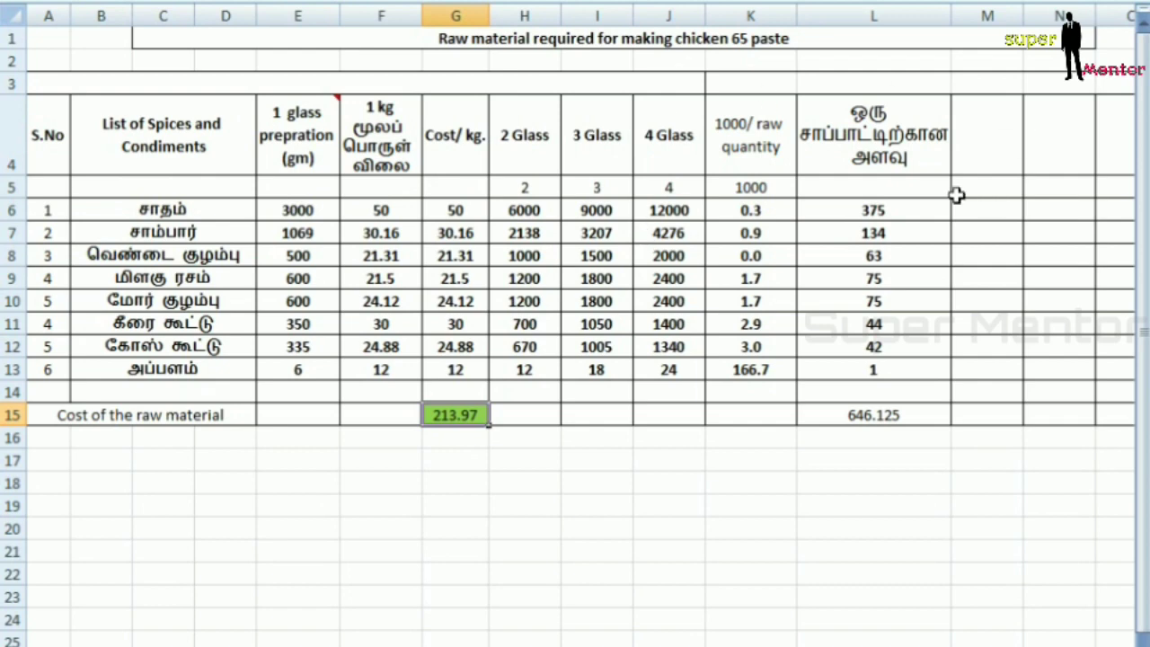
Step: Examine the per-meal quantity of each dish in column L, from row 6 down to row 13
{"action": "left_click", "coordinate": [903, 208]}
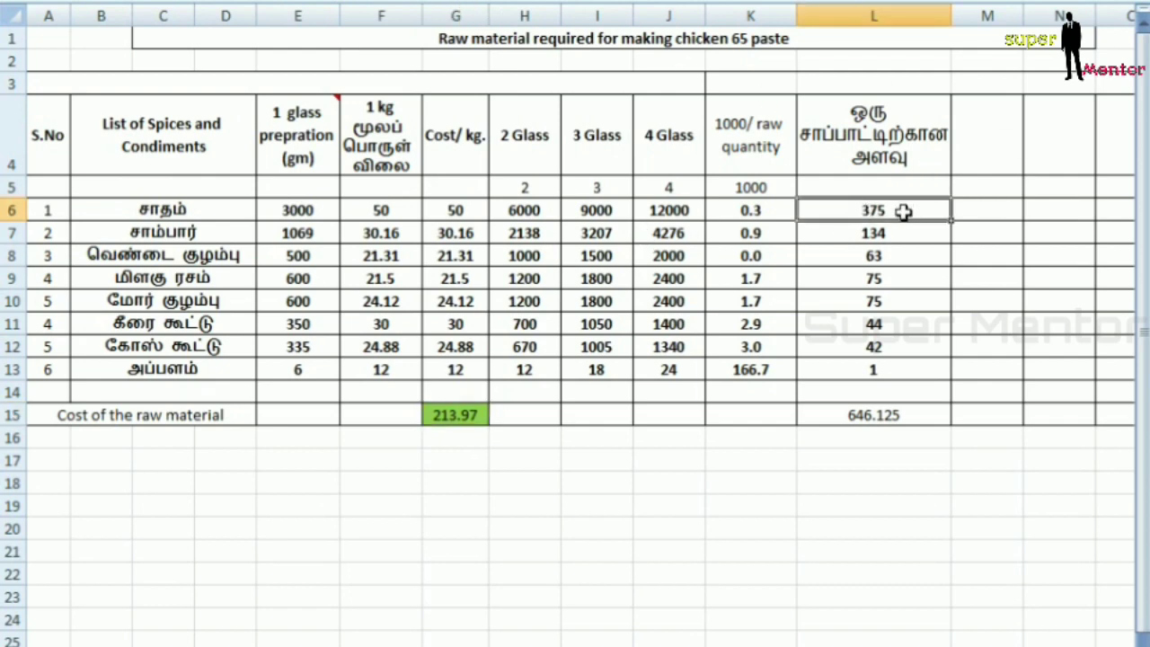
{"action": "left_click", "coordinate": [902, 237]}
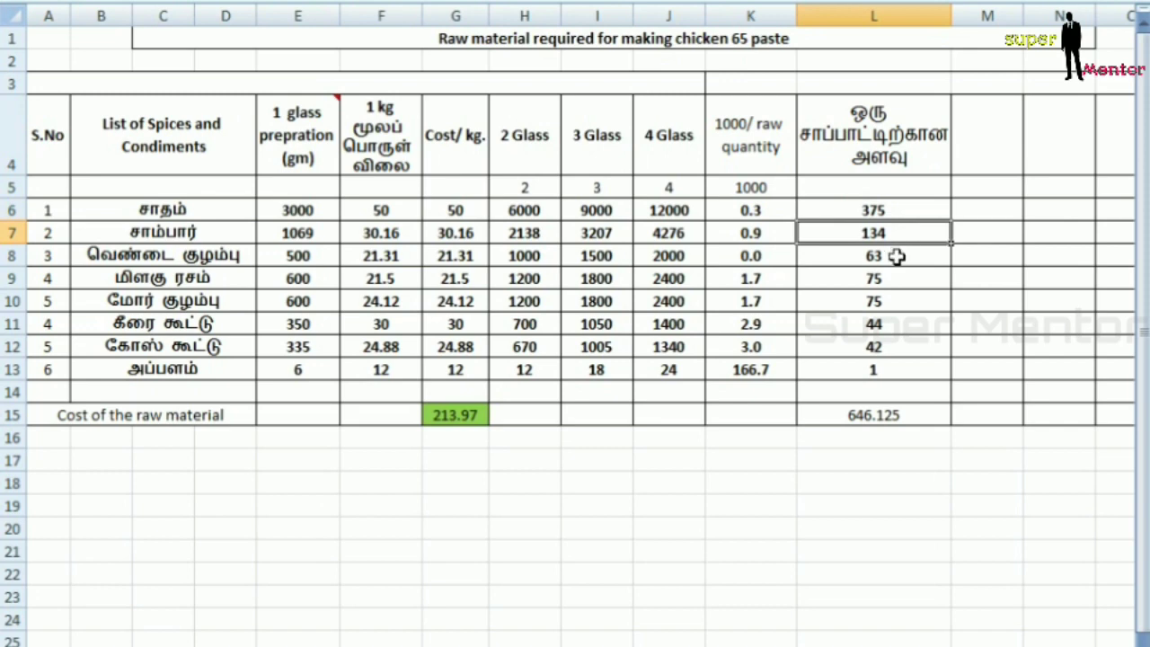
{"action": "left_click", "coordinate": [899, 256]}
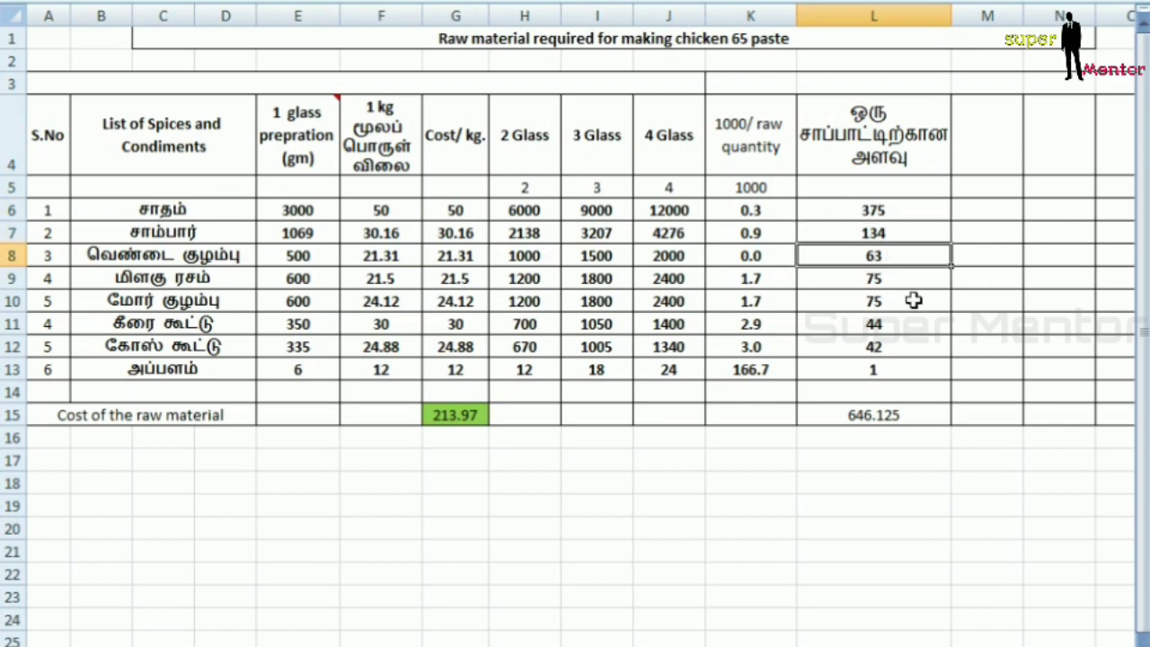
{"action": "left_click", "coordinate": [920, 280]}
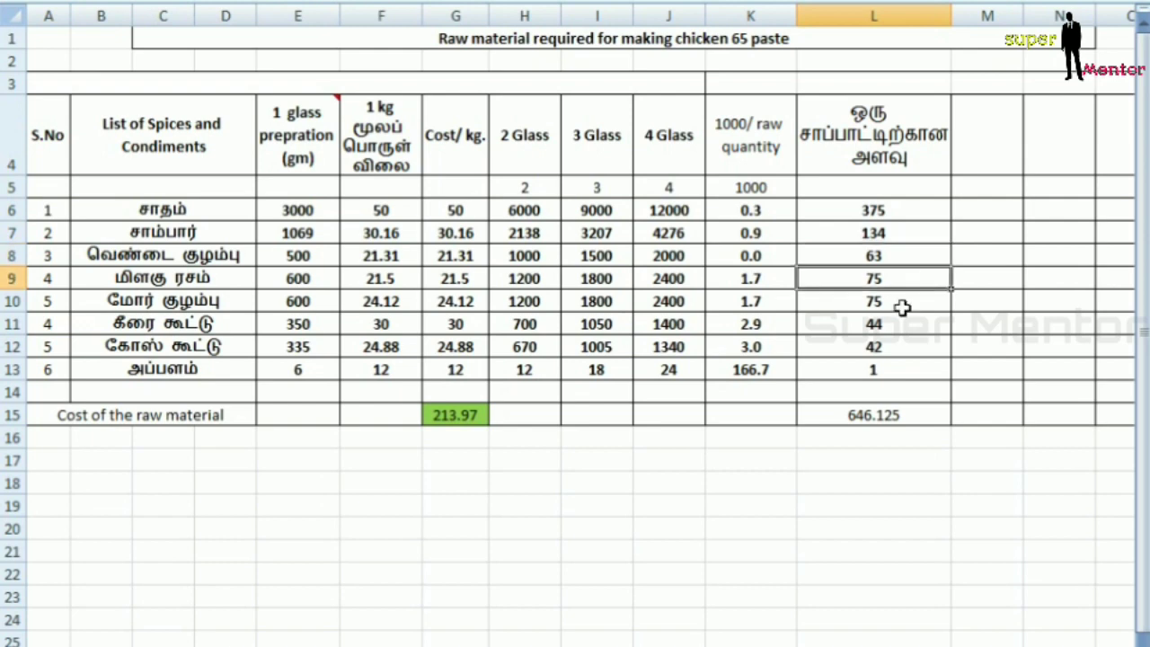
{"action": "left_click", "coordinate": [903, 307]}
{"action": "left_click", "coordinate": [903, 330]}
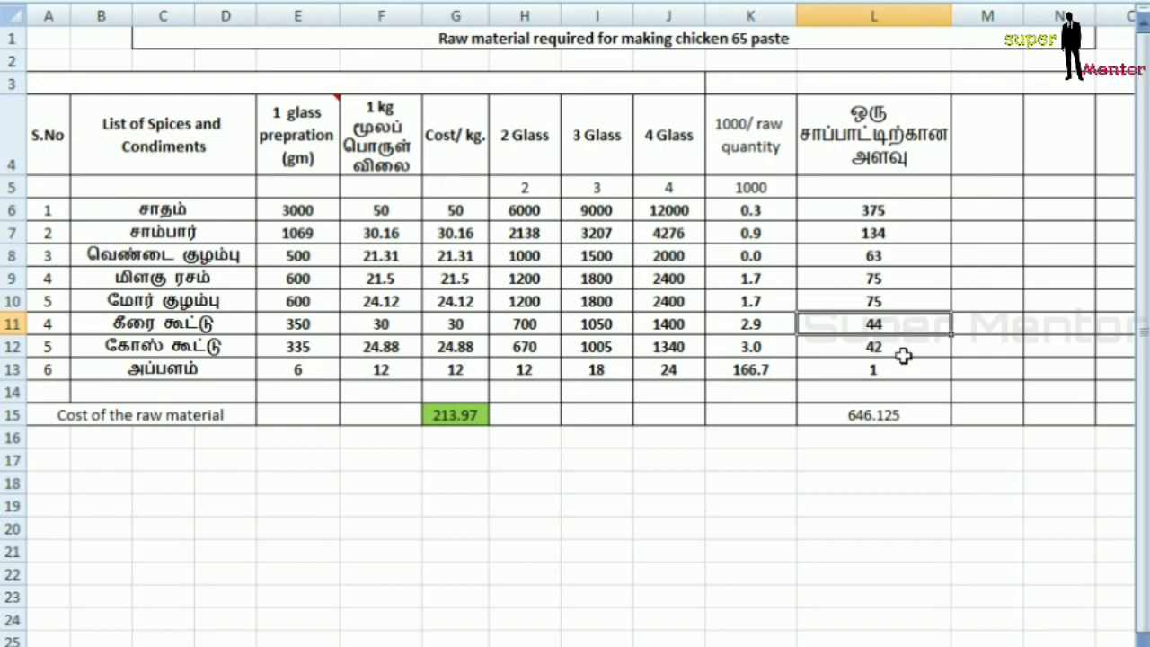
{"action": "left_click", "coordinate": [904, 353]}
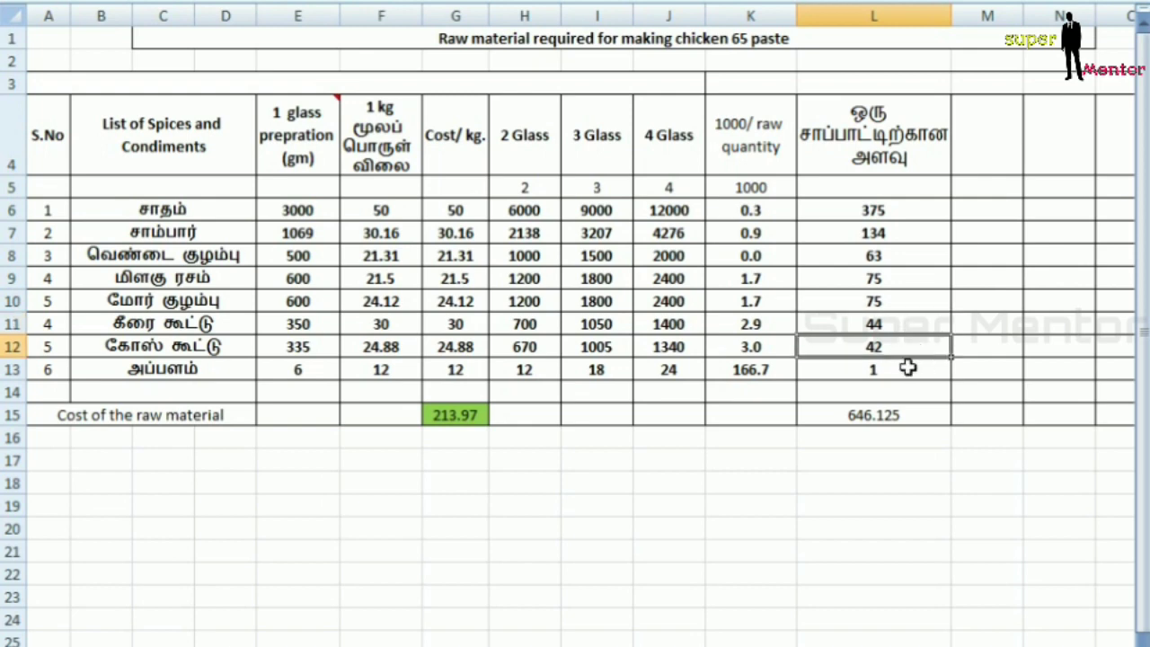
{"action": "left_click", "coordinate": [909, 370]}
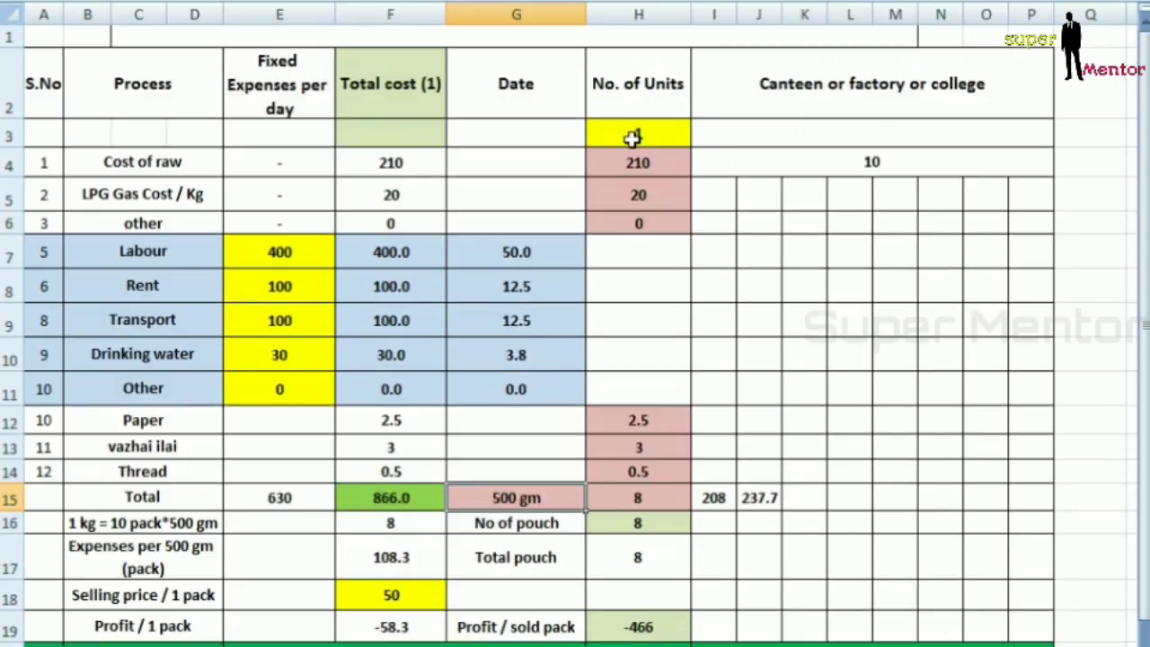
Step: Enter 1 as the number of units and review the raw cost, 500 gm pack count and LPG gas cost
{"action": "left_click", "coordinate": [632, 124]}
{"action": "type", "text": "1"}
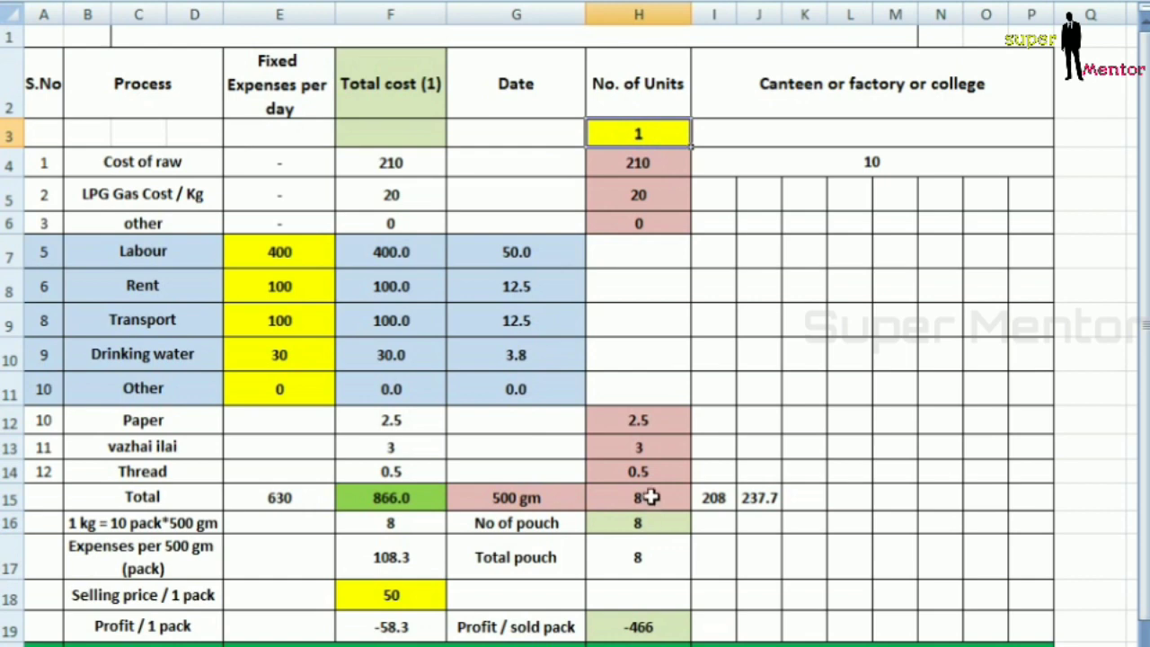
{"action": "left_click", "coordinate": [667, 160]}
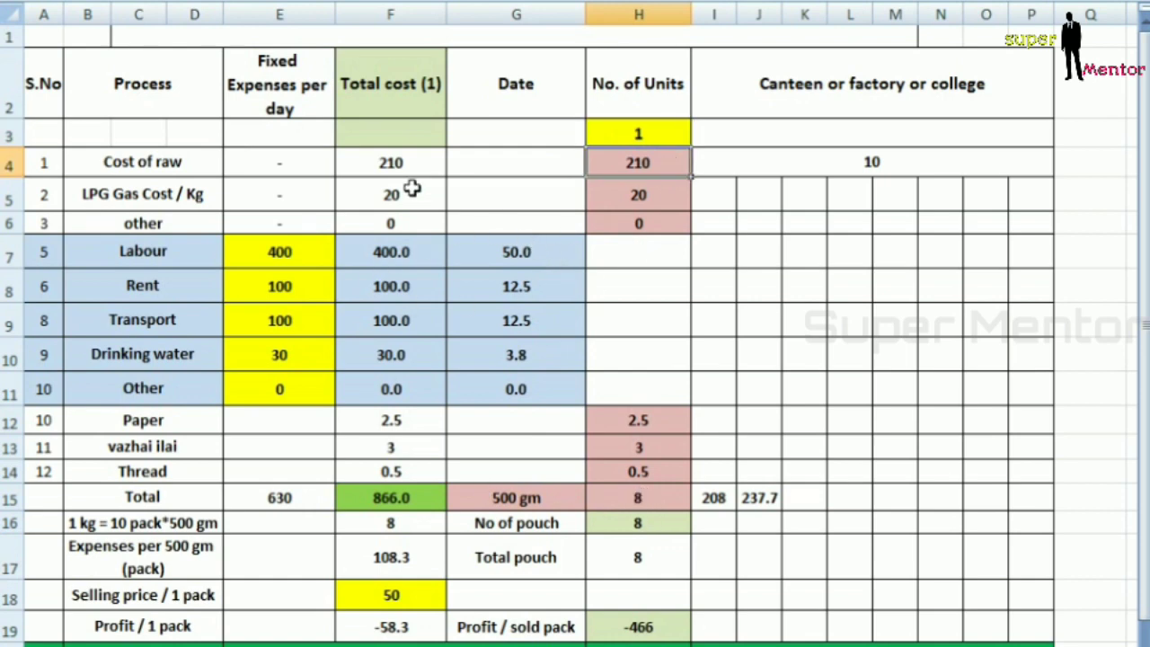
{"action": "left_click", "coordinate": [416, 160]}
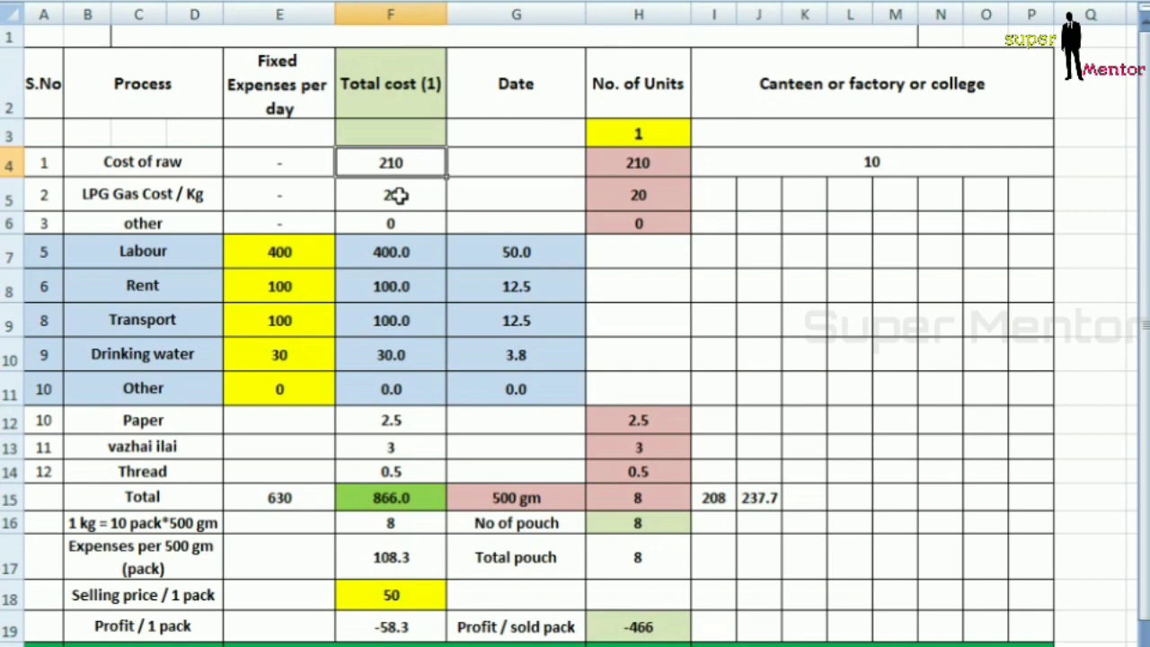
{"action": "left_click", "coordinate": [661, 487]}
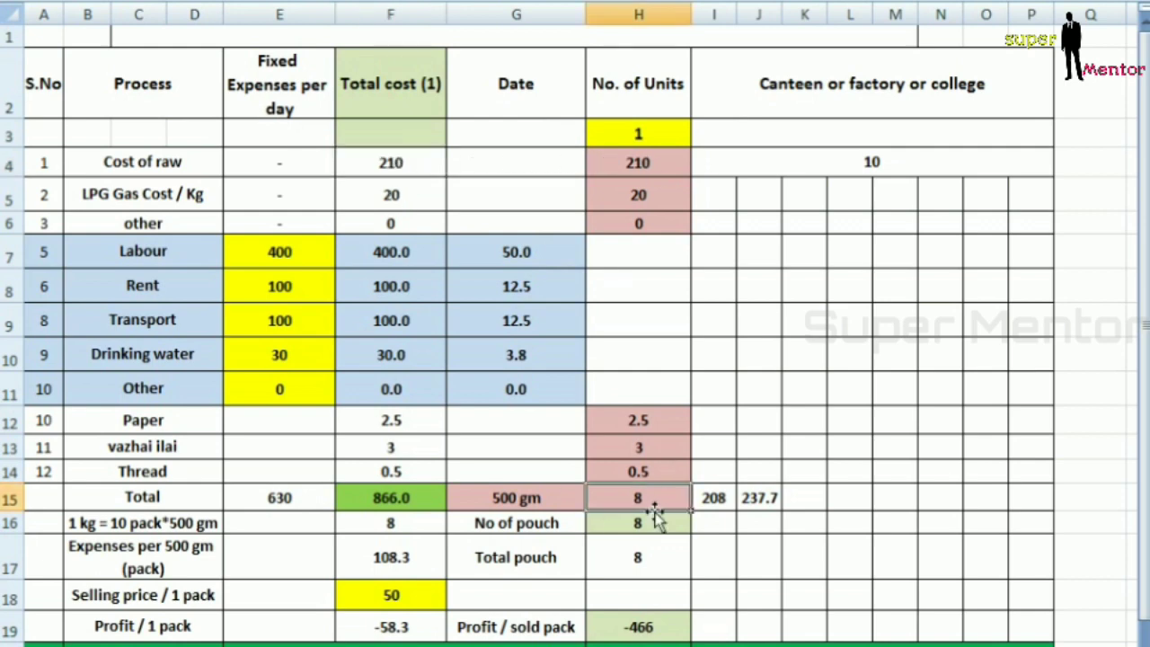
{"action": "left_click", "coordinate": [651, 195]}
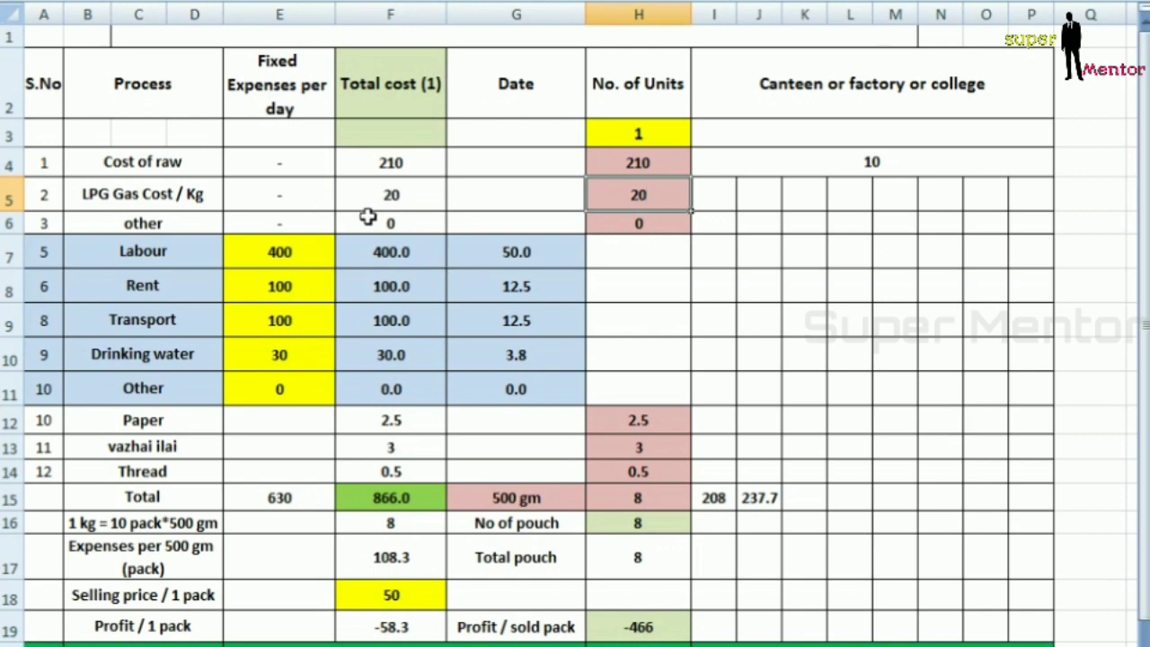
Step: Examine the fixed daily expenses for labour, rent, transport and drinking water, and their total in E15
{"action": "left_click", "coordinate": [299, 248]}
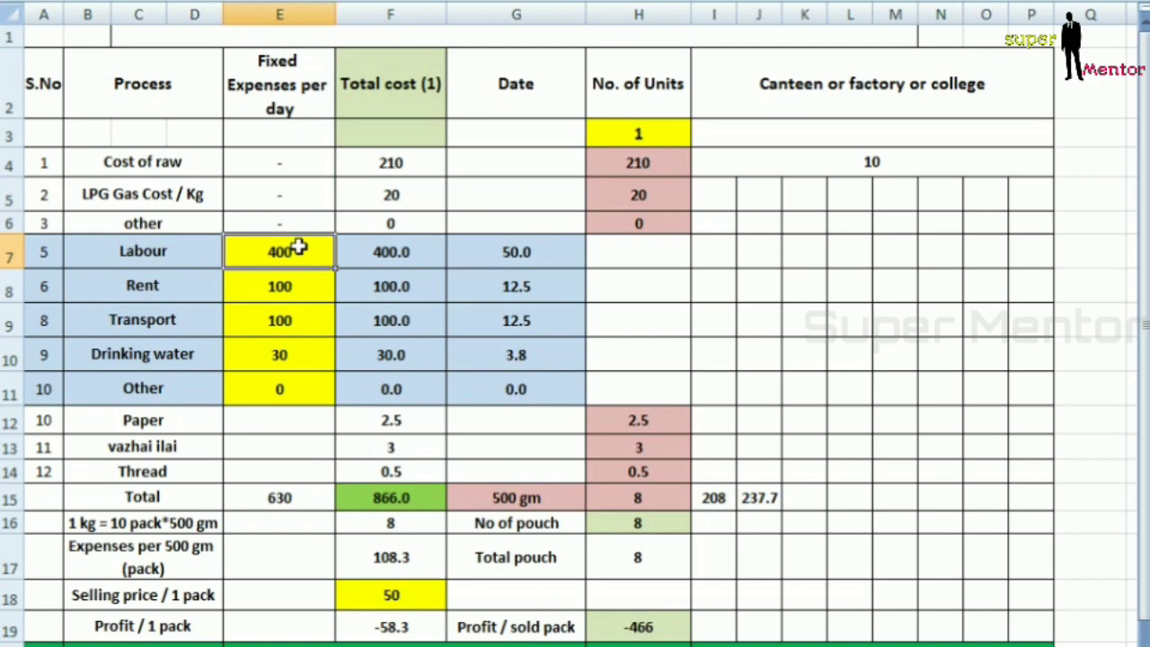
{"action": "left_click", "coordinate": [126, 287]}
{"action": "left_click", "coordinate": [265, 292]}
{"action": "left_click", "coordinate": [169, 323]}
{"action": "left_click", "coordinate": [280, 331]}
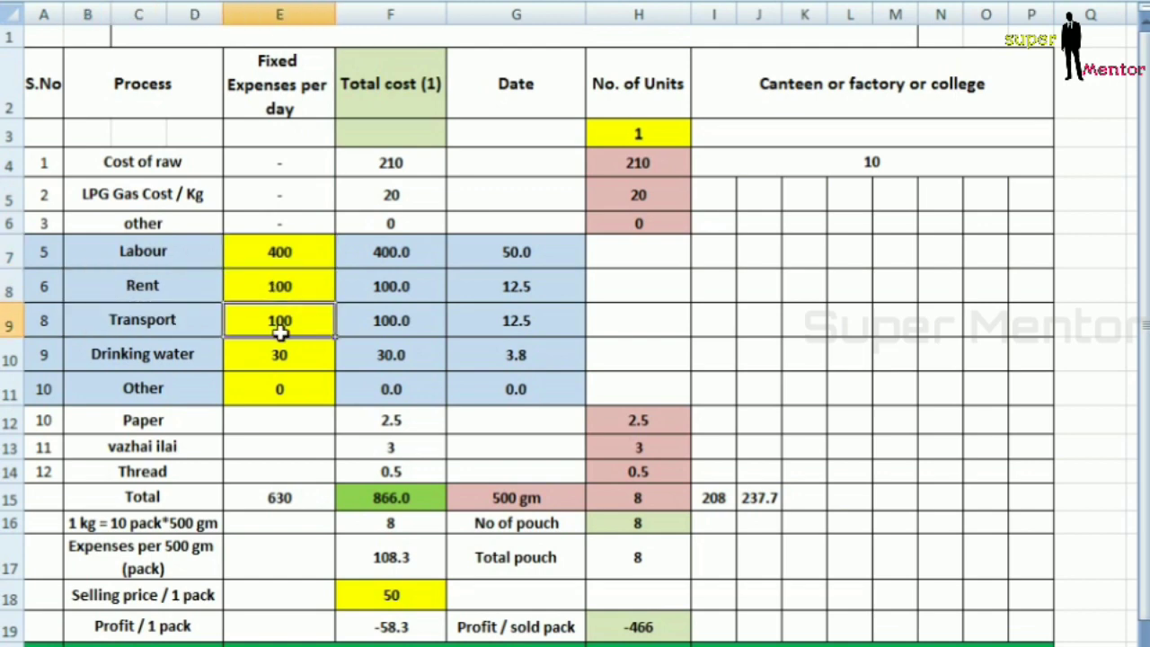
{"action": "left_click", "coordinate": [140, 360]}
{"action": "left_click", "coordinate": [282, 361]}
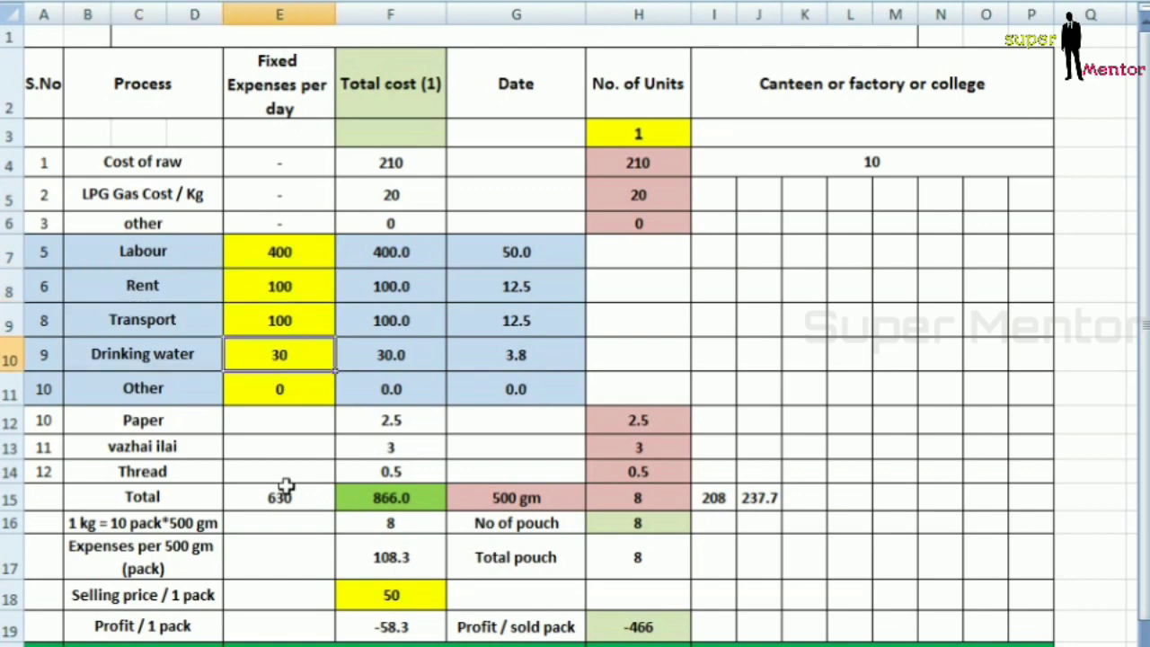
{"action": "left_click", "coordinate": [283, 497]}
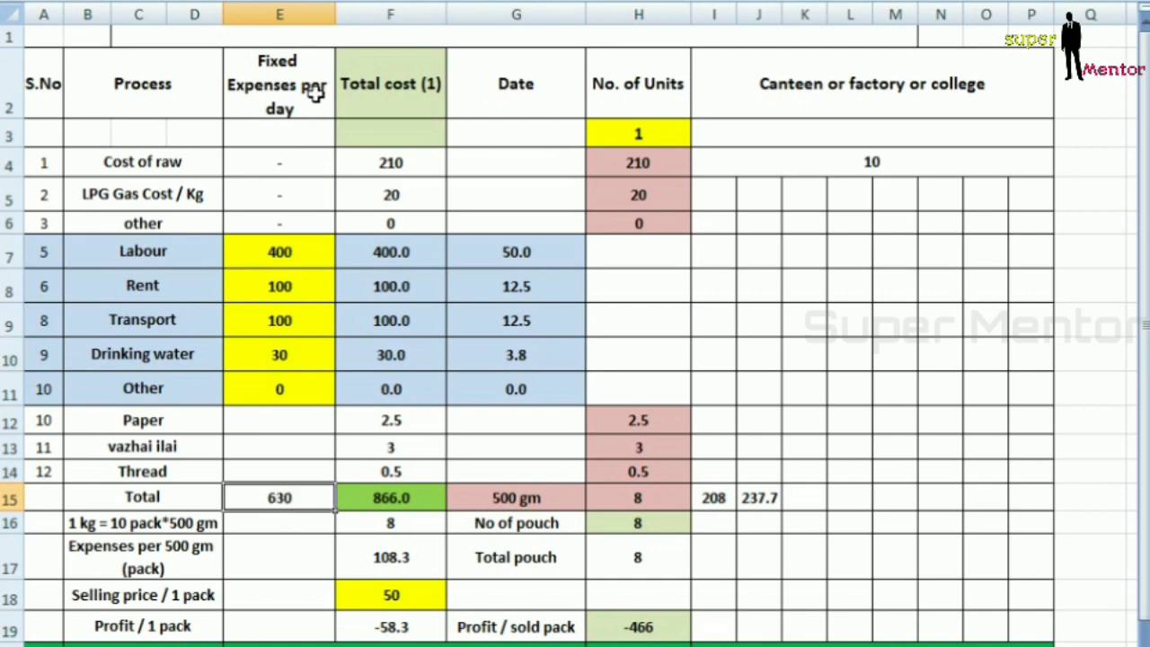
Step: Check the selling price per pack, the number of units, the pouch counts and the total profit
{"action": "scroll", "coordinate": [315, 531], "scroll_direction": "down", "scroll_amount": 1}
{"action": "scroll", "coordinate": [235, 469], "scroll_direction": "up", "scroll_amount": 1}
{"action": "scroll", "coordinate": [307, 532], "scroll_direction": "down", "scroll_amount": 1}
{"action": "scroll", "coordinate": [238, 433], "scroll_direction": "up", "scroll_amount": 1}
{"action": "scroll", "coordinate": [327, 531], "scroll_direction": "down", "scroll_amount": 1}
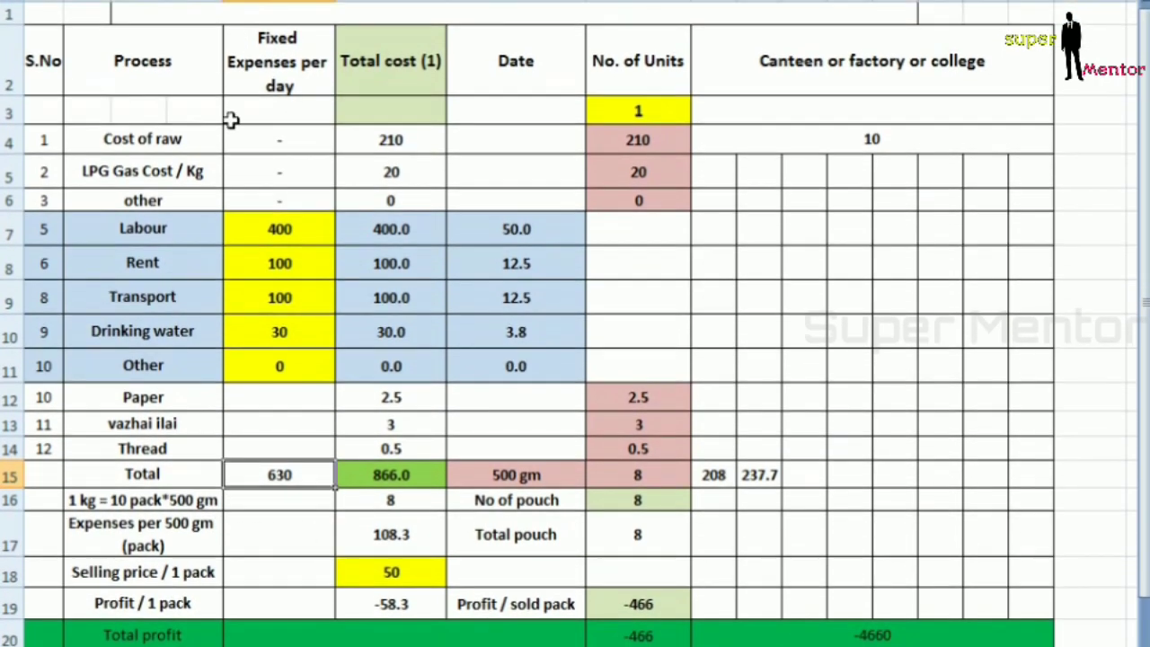
{"action": "scroll", "coordinate": [222, 345], "scroll_direction": "down", "scroll_amount": 1}
{"action": "left_click", "coordinate": [406, 536]}
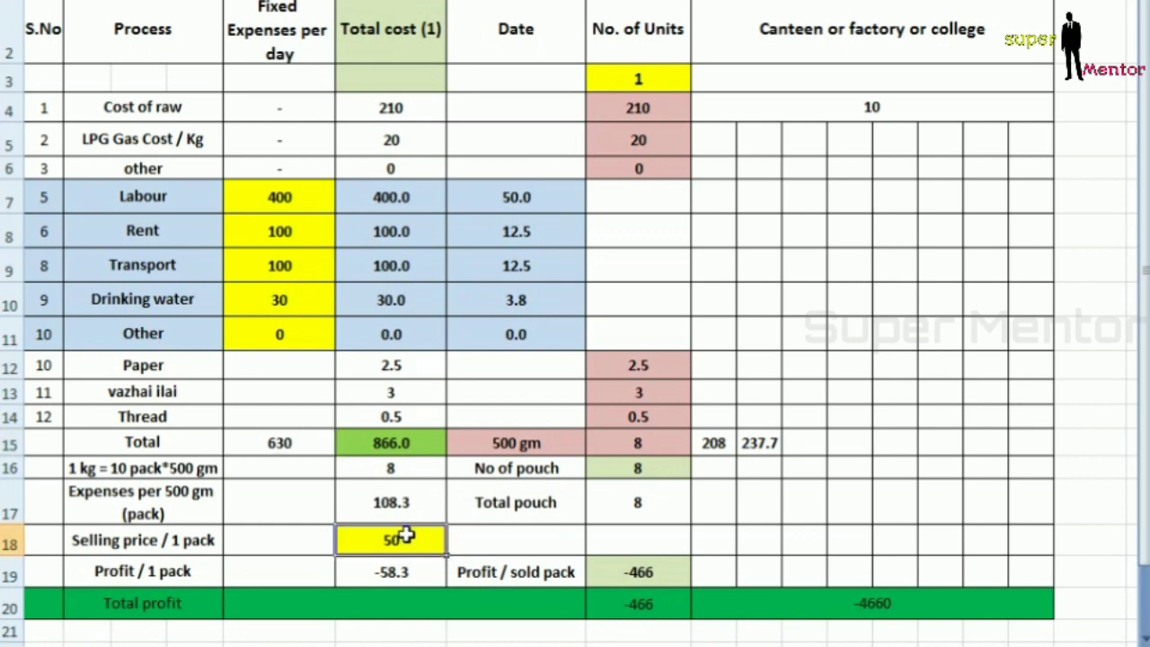
{"action": "left_click", "coordinate": [676, 80]}
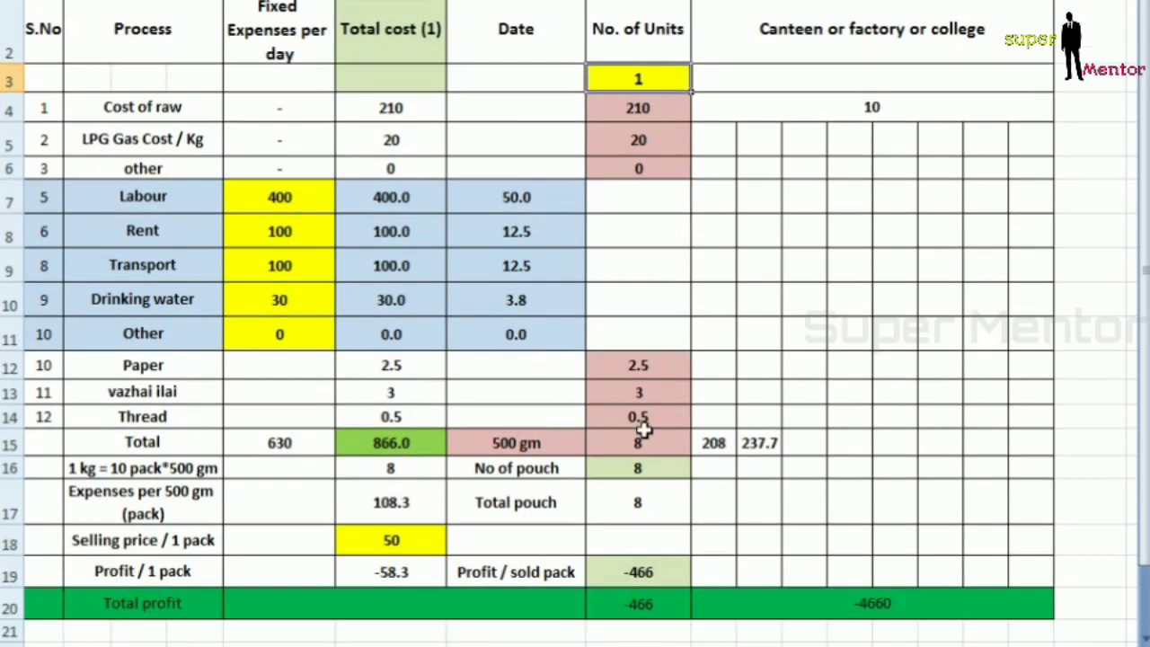
{"action": "left_click", "coordinate": [645, 493]}
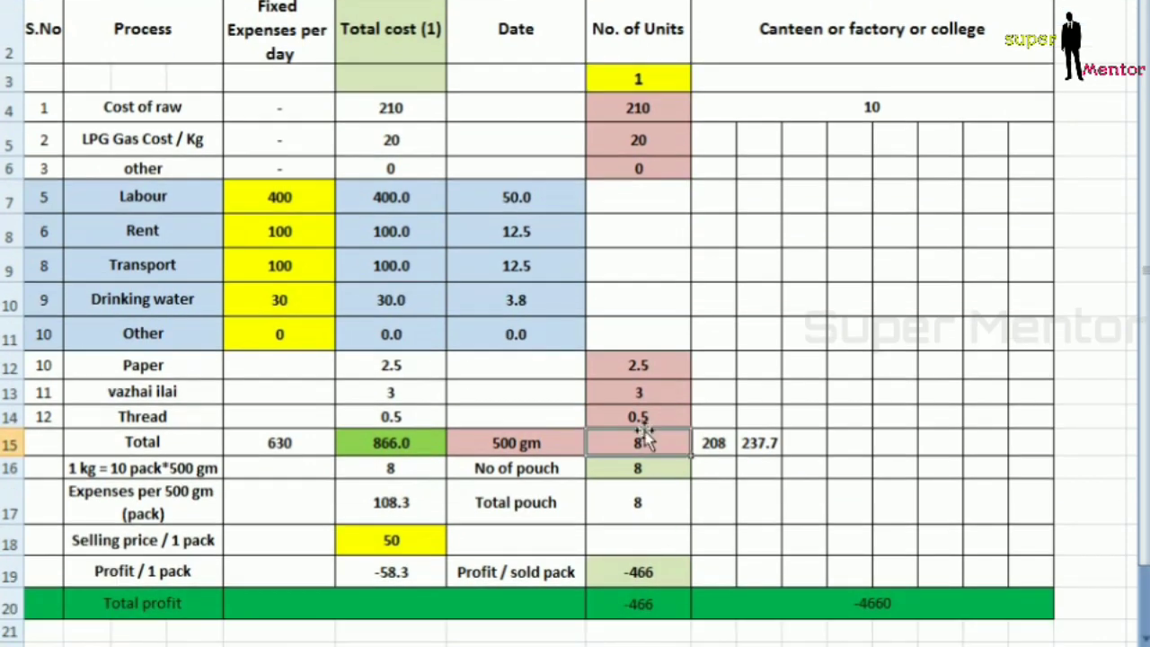
{"action": "left_click", "coordinate": [647, 600]}
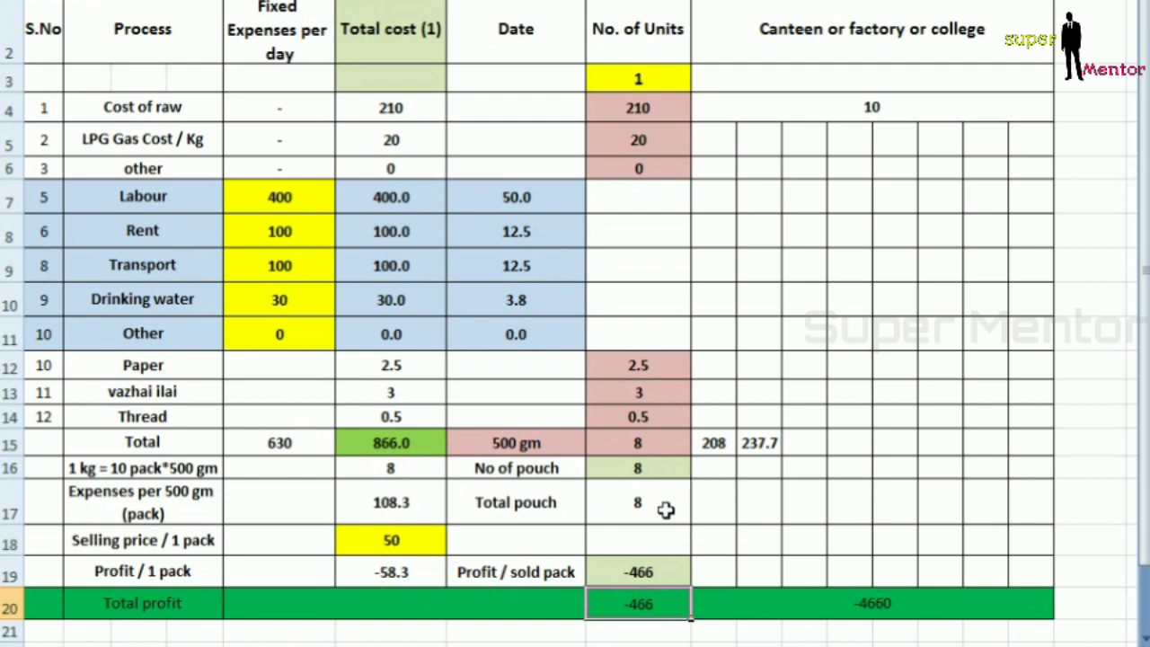
{"action": "left_click", "coordinate": [665, 506]}
{"action": "left_click", "coordinate": [662, 605]}
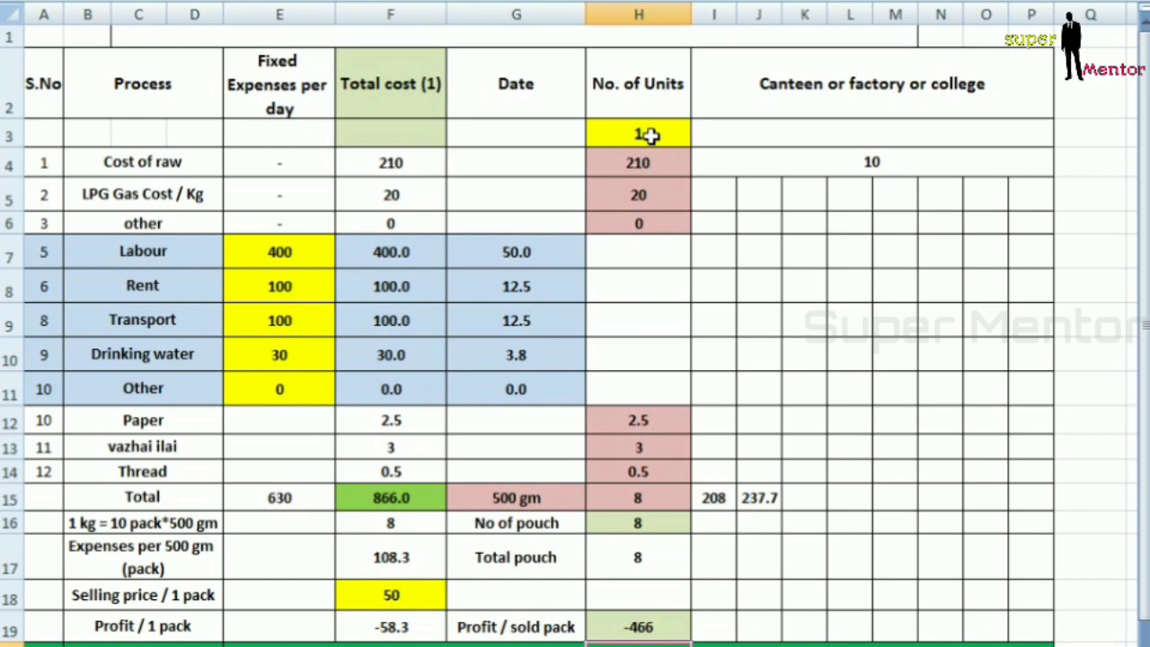
Step: Set the number of units in H3 to 2 and check the total profit in H20
{"action": "left_click", "coordinate": [654, 102]}
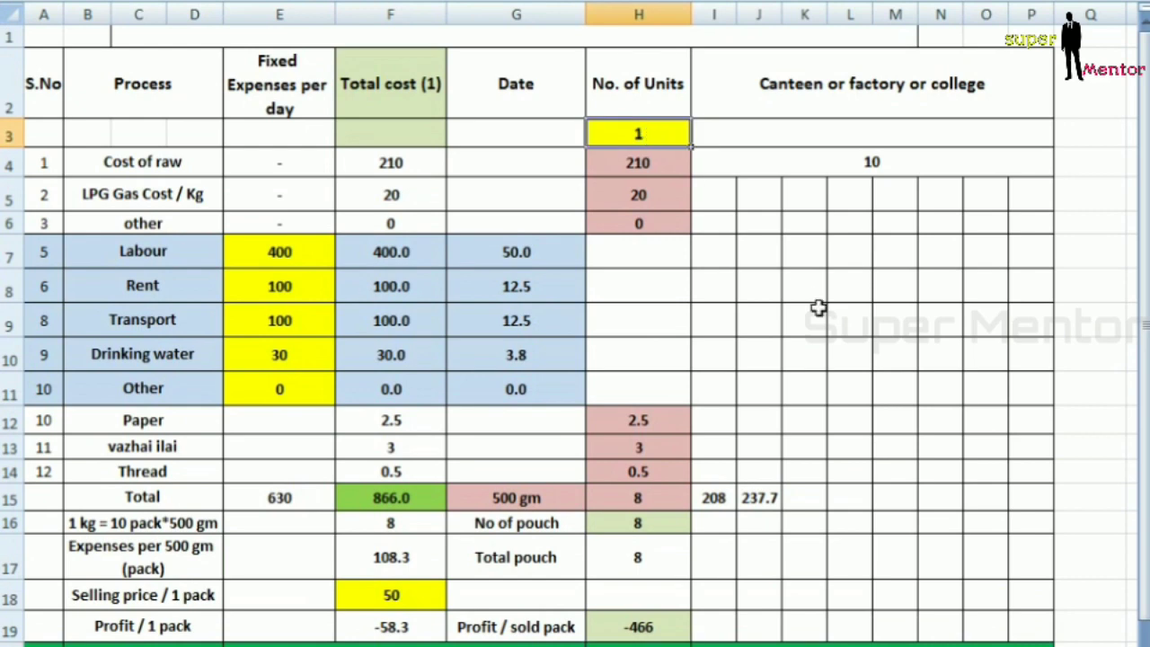
{"action": "type", "text": "2"}
{"action": "key", "text": "Return"}
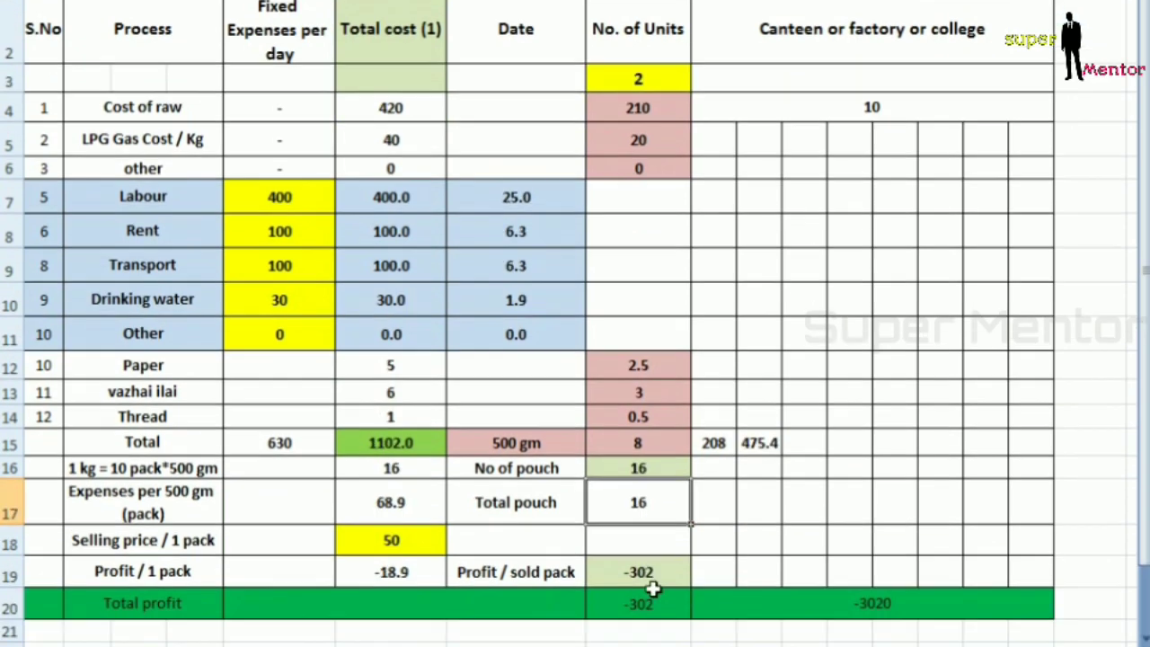
{"action": "left_click", "coordinate": [660, 600]}
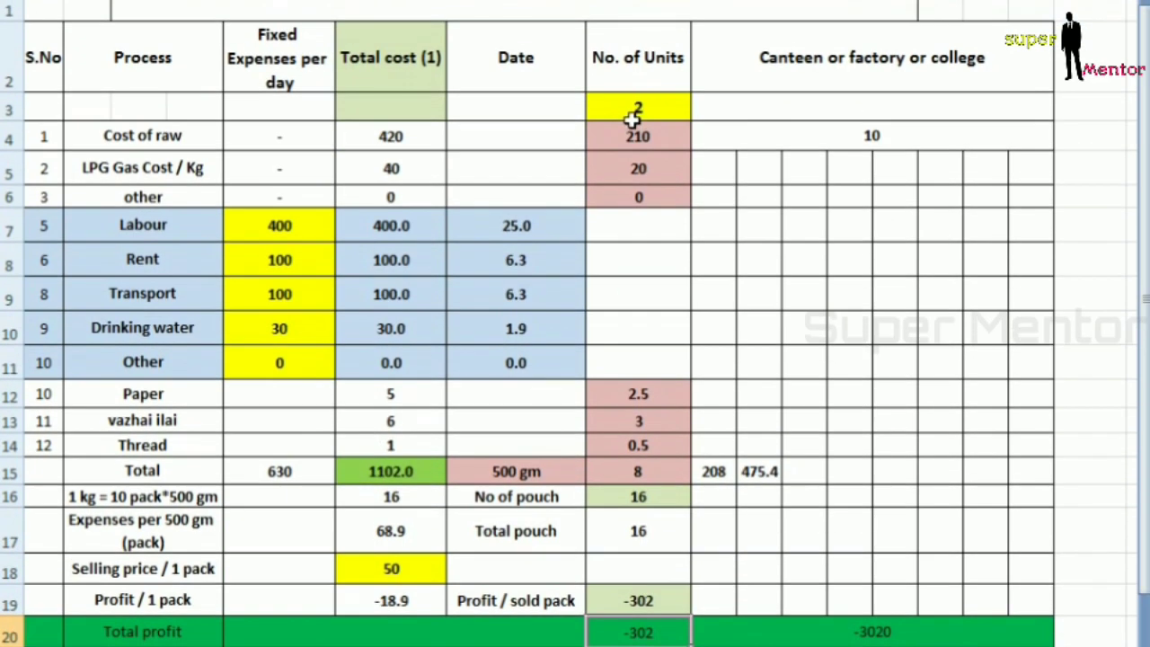
Step: Set the number of units in H3 to 3 and check the total pouch count and total profit
{"action": "left_click", "coordinate": [635, 115]}
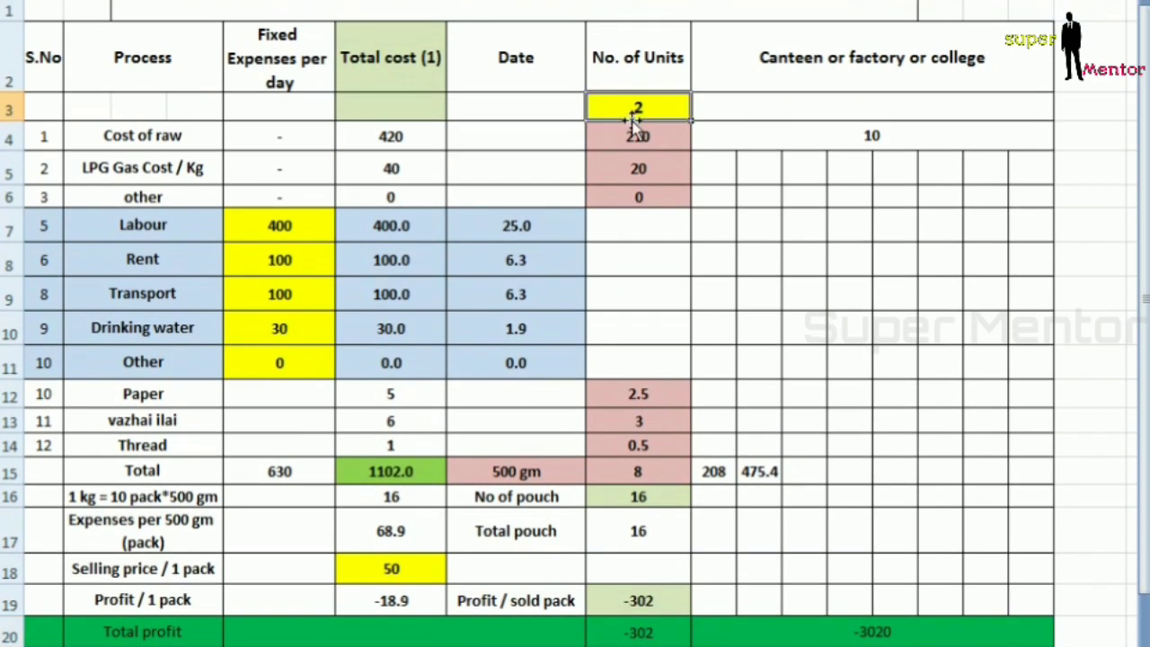
{"action": "type", "text": "3"}
{"action": "key", "text": "Return"}
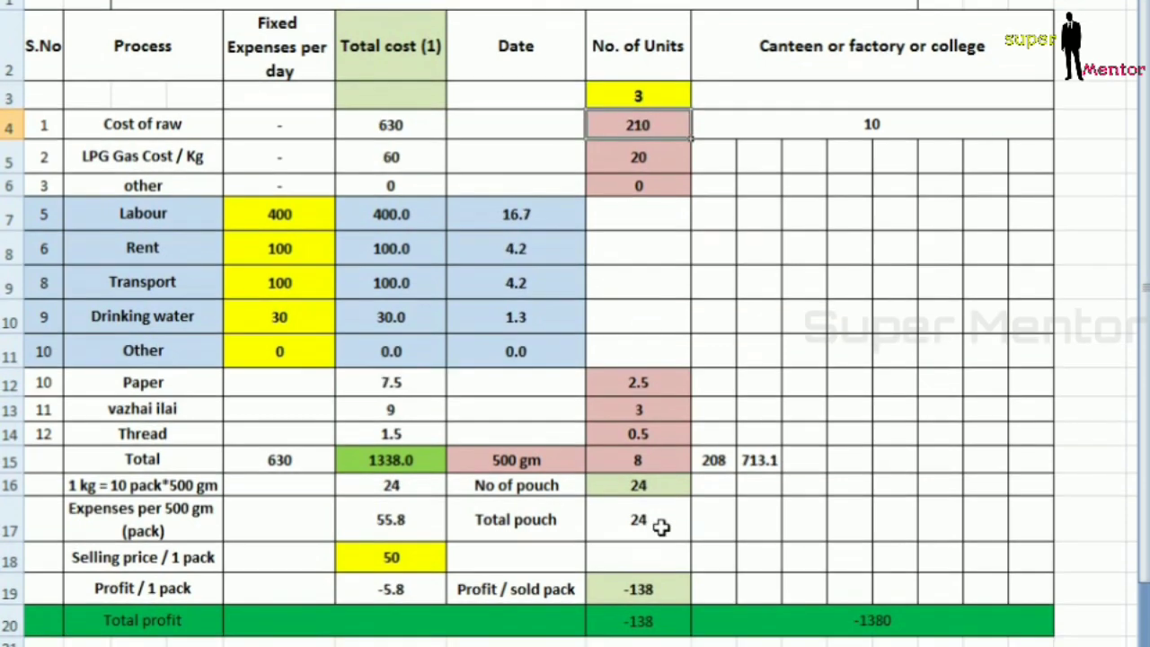
{"action": "left_click", "coordinate": [662, 526]}
{"action": "left_click", "coordinate": [685, 625]}
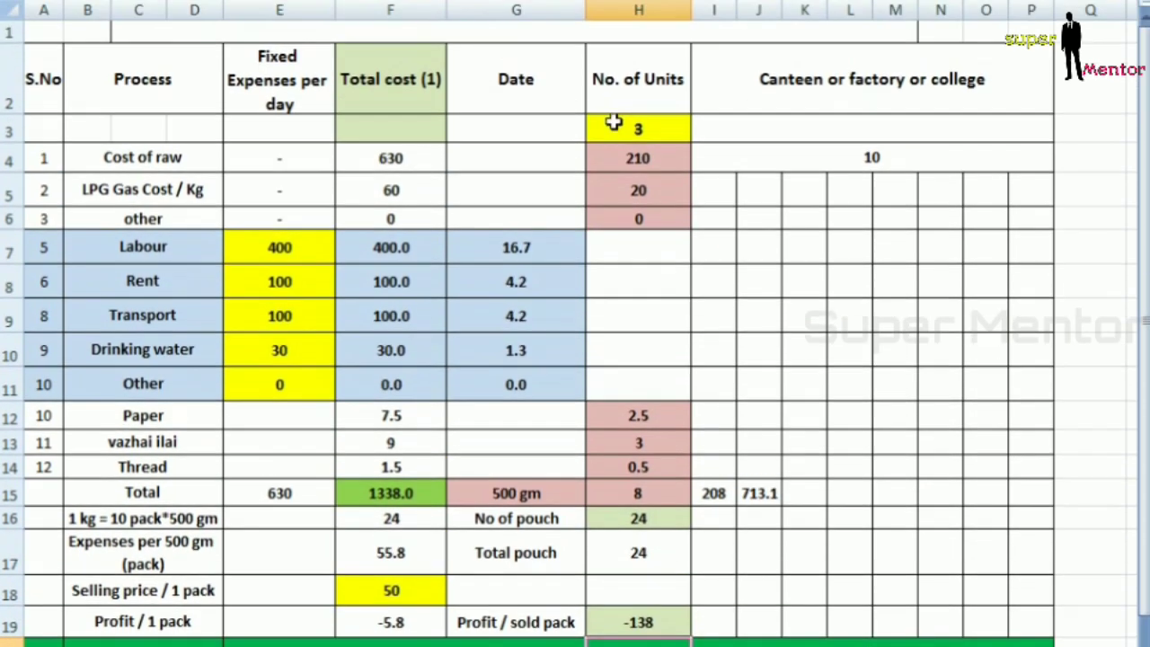
Step: Set the number of units in H3 to 4
{"action": "left_click", "coordinate": [613, 124]}
{"action": "type", "text": "1"}
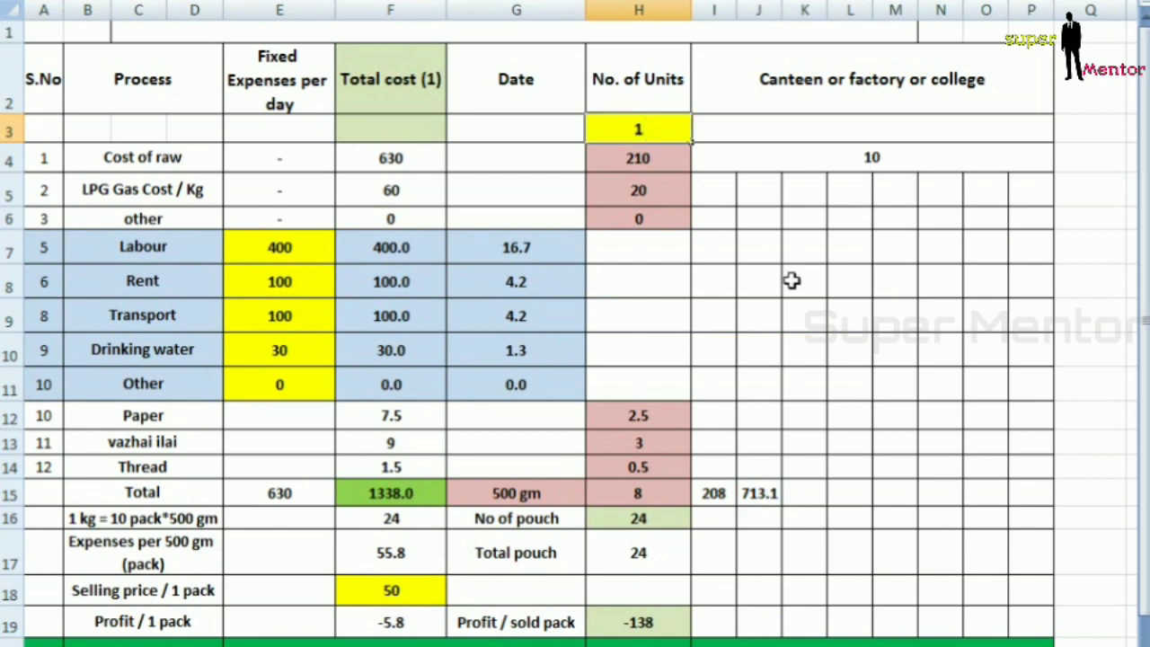
{"action": "key", "text": "Return"}
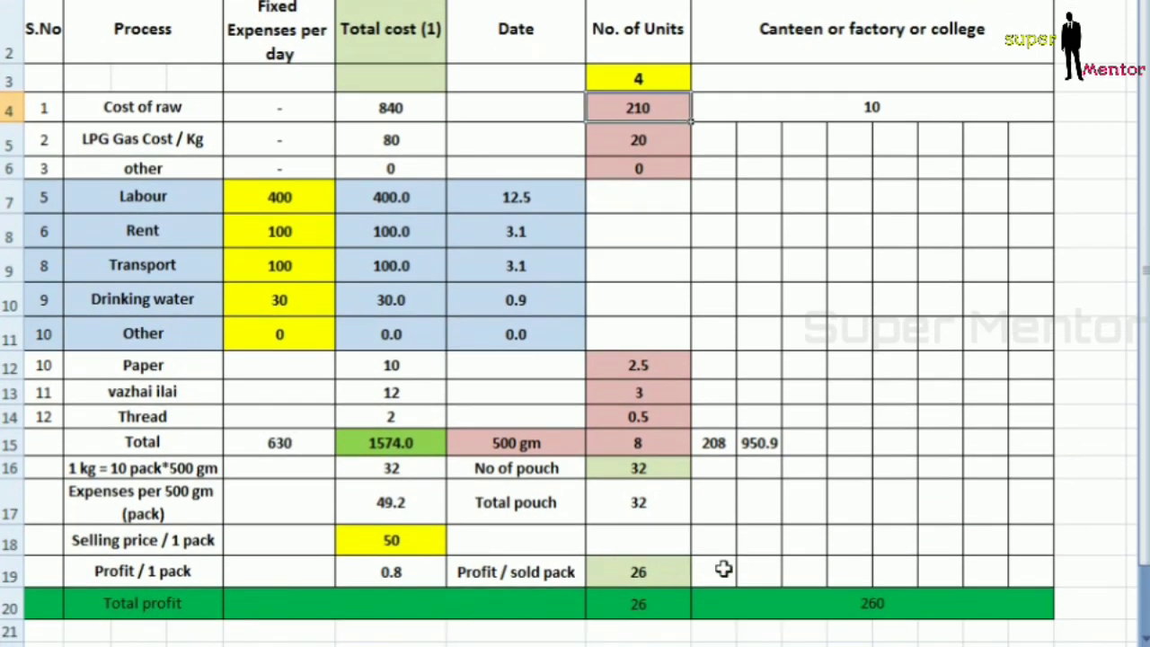
Step: Check the total pouch count, set the number of units in H3 to 5 and check the total profit
{"action": "left_click", "coordinate": [662, 506]}
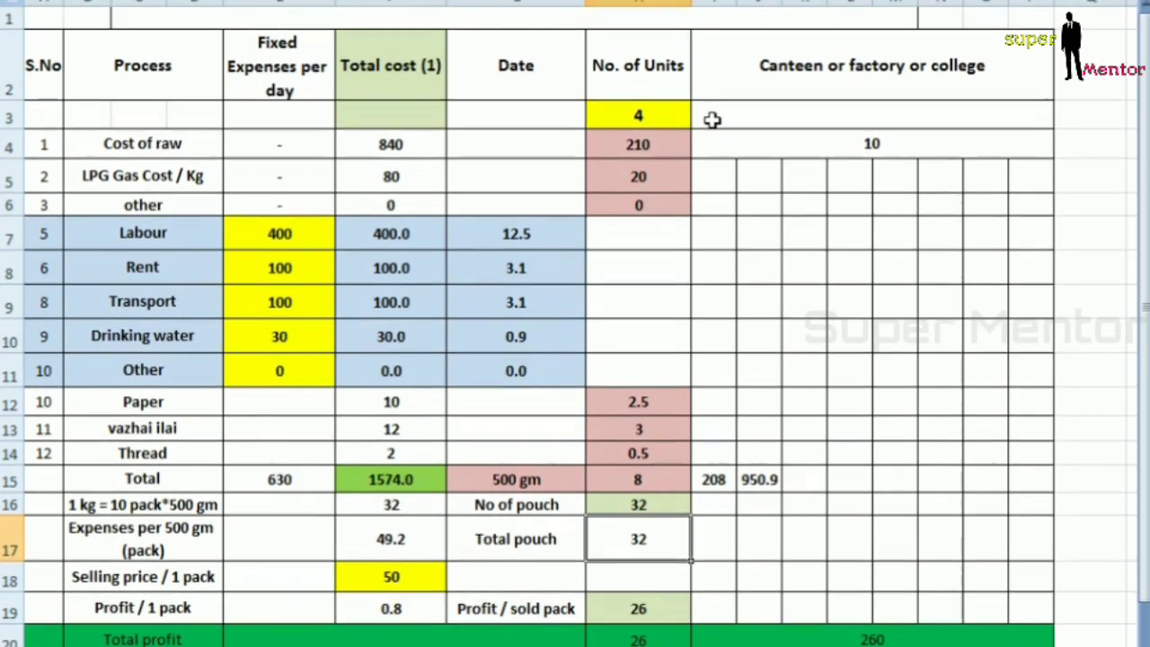
{"action": "left_click", "coordinate": [685, 117]}
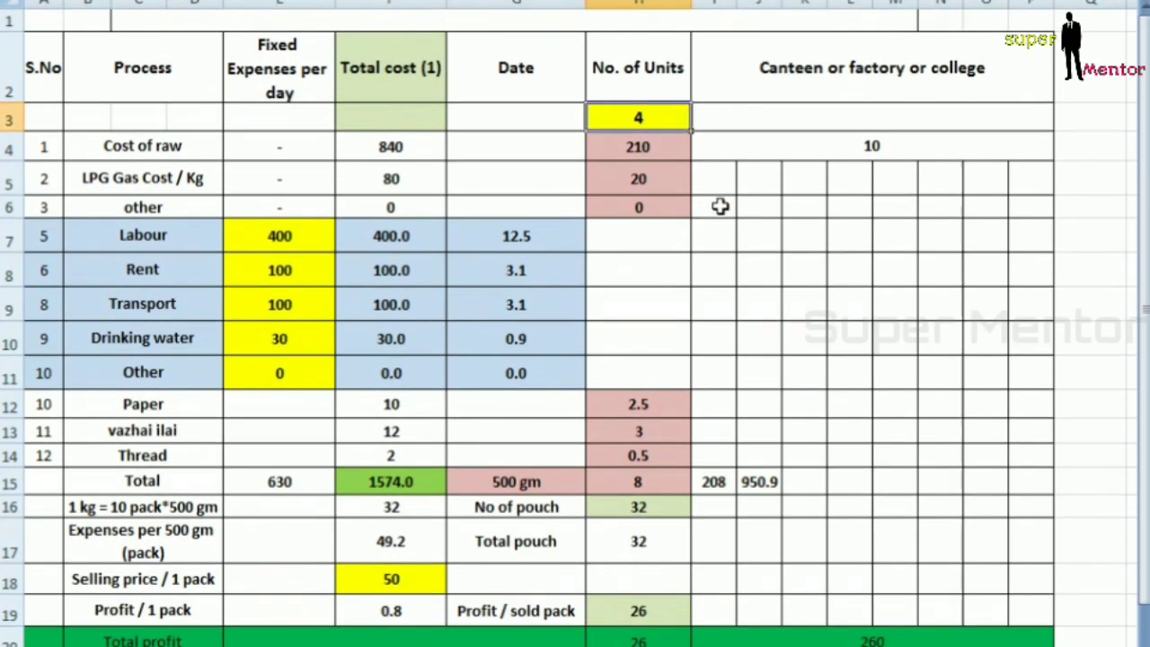
{"action": "type", "text": "5"}
{"action": "key", "text": "Return"}
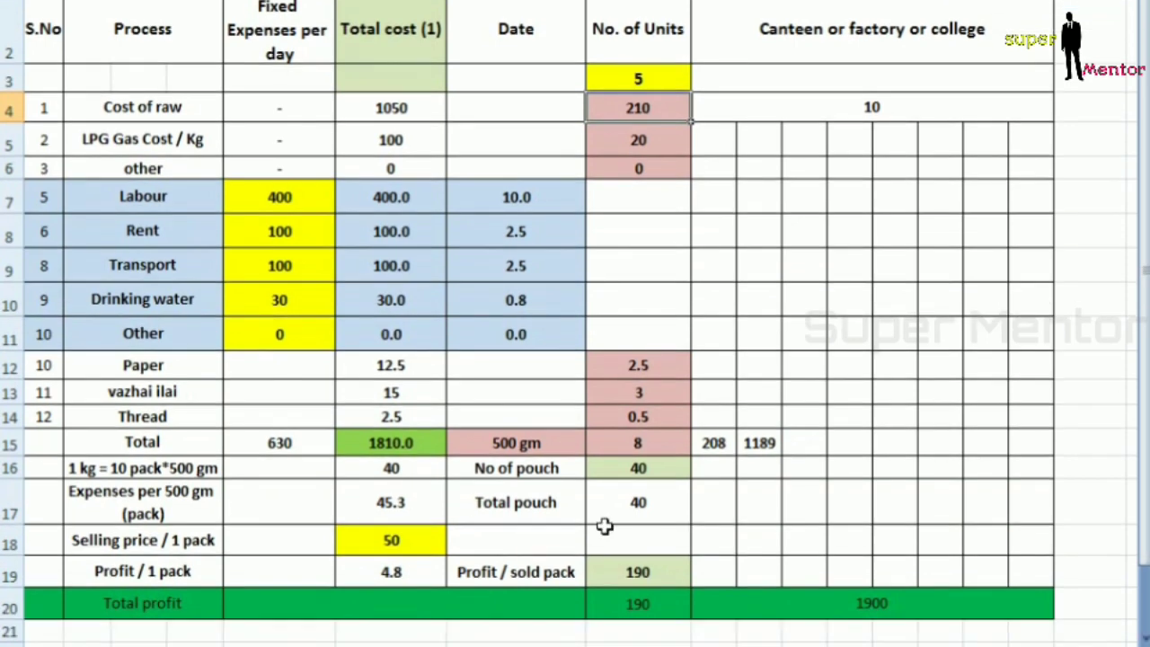
{"action": "left_click", "coordinate": [629, 542]}
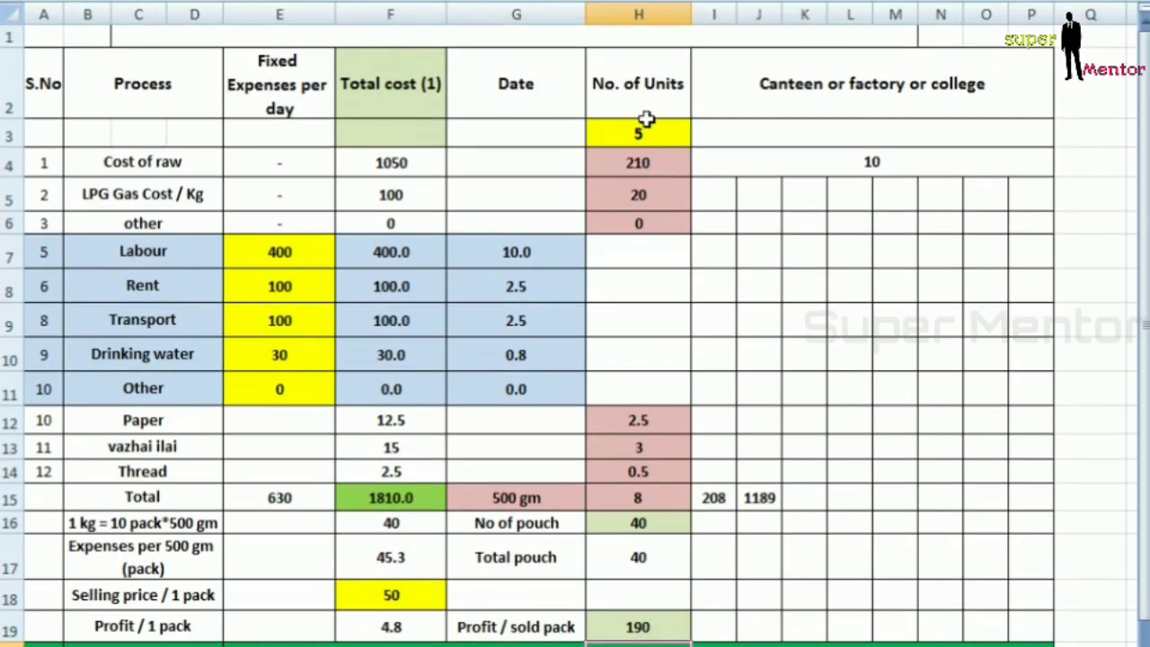
Step: Set the number of units in H3 to 6 and check the total profit in H20
{"action": "left_click", "coordinate": [643, 73]}
{"action": "type", "text": "6"}
{"action": "key", "text": "Return"}
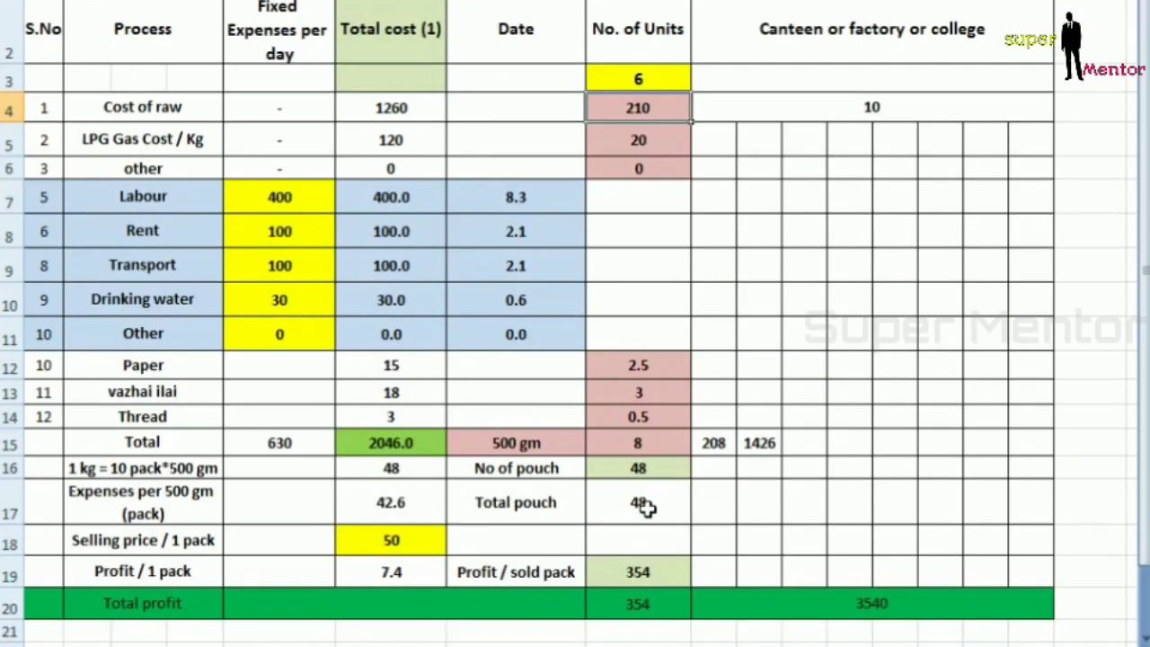
{"action": "left_click", "coordinate": [661, 604]}
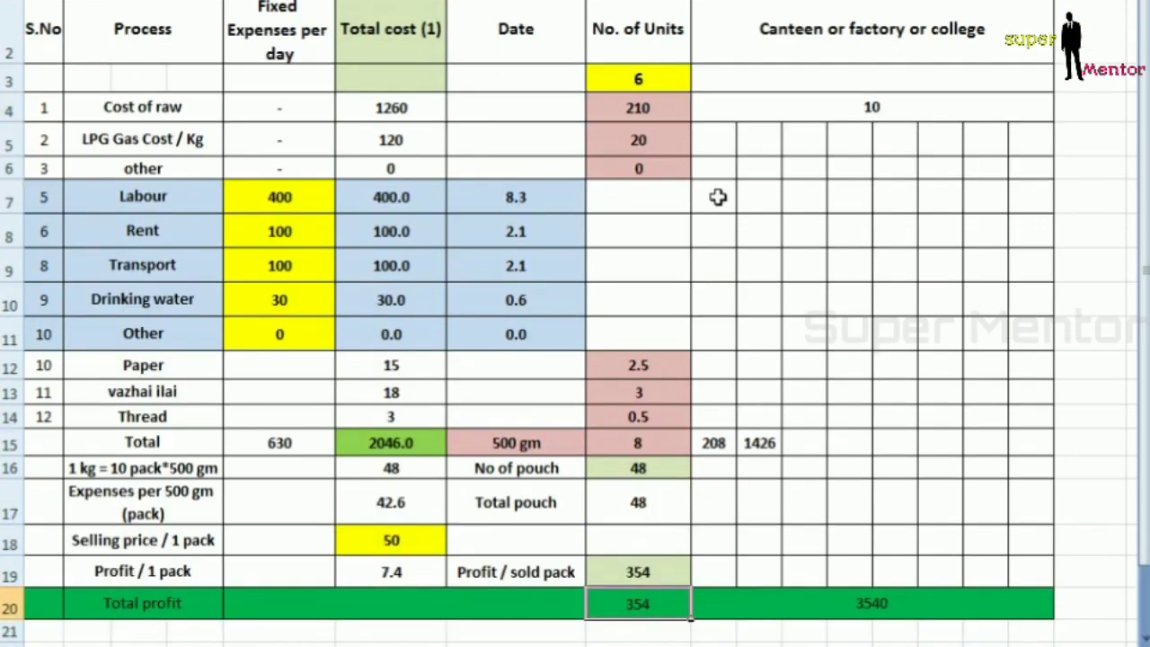
Step: Set the number of units in H3 to 7 and check the total profit in H20
{"action": "left_click", "coordinate": [633, 83]}
{"action": "type", "text": "7"}
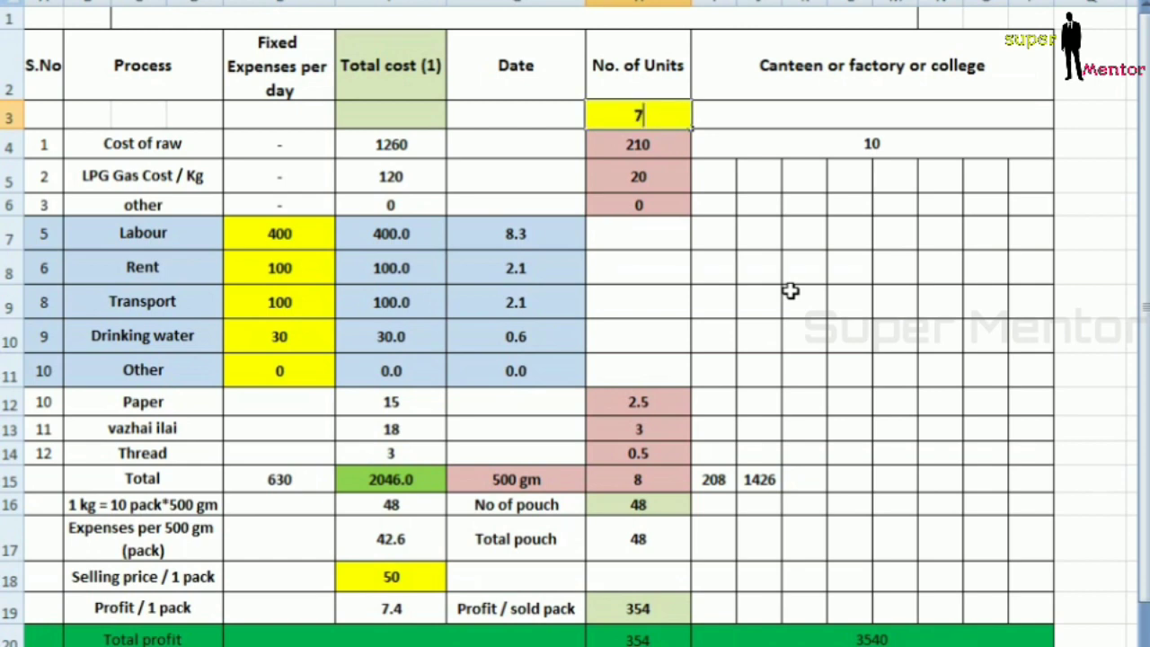
{"action": "key", "text": "Return"}
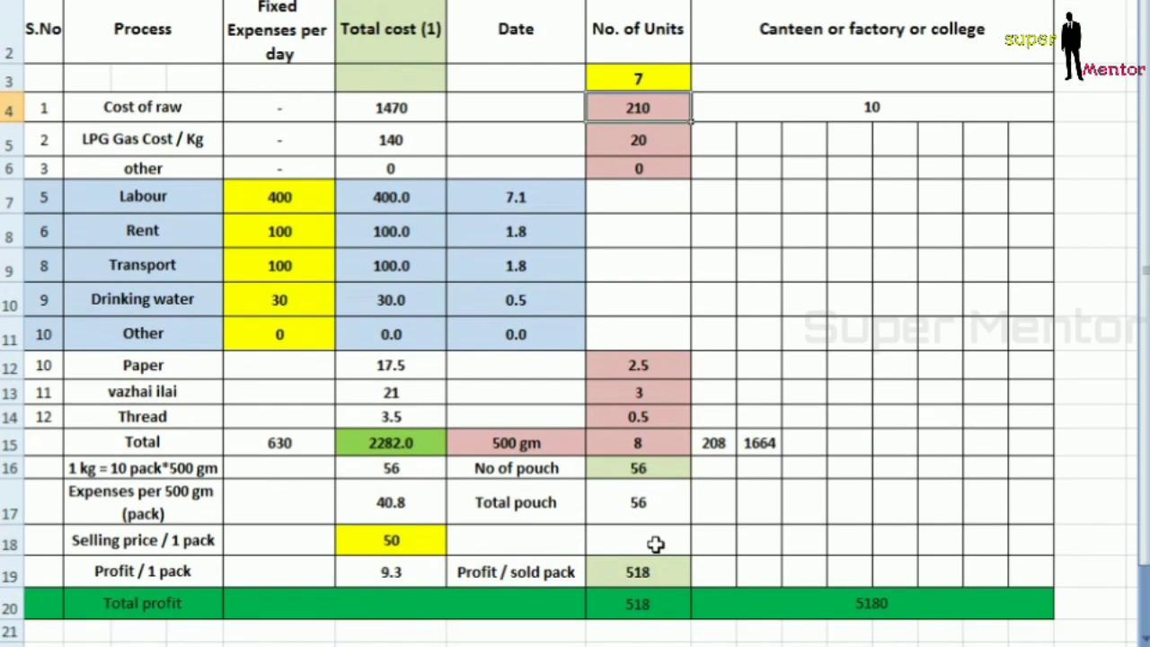
{"action": "left_click", "coordinate": [665, 552]}
{"action": "left_click", "coordinate": [658, 603]}
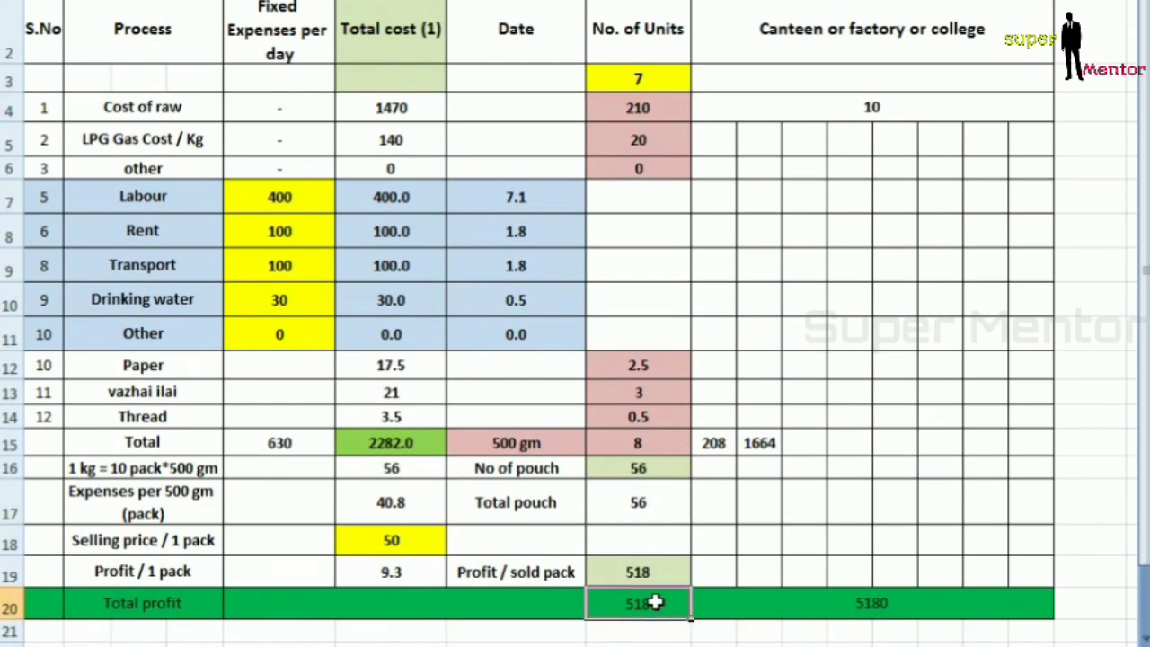
Step: Set the number of units in H3 to 10 and check the total pouch count and total profit
{"action": "left_click", "coordinate": [636, 80]}
{"action": "type", "text": "10"}
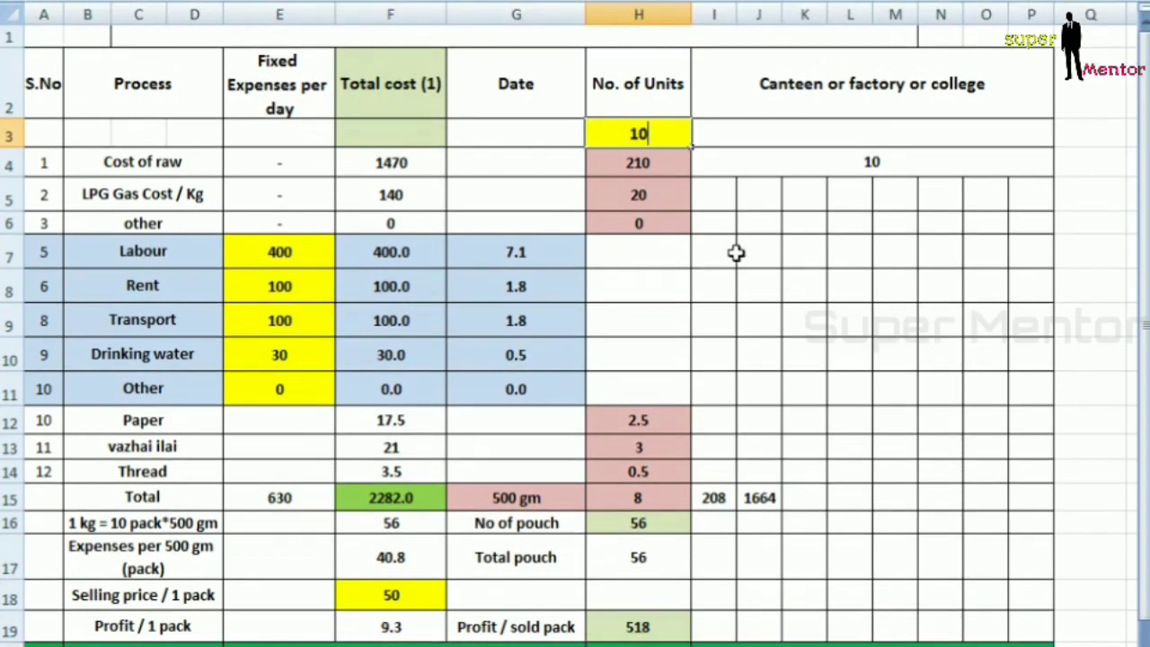
{"action": "key", "text": "Return"}
{"action": "left_click", "coordinate": [660, 539]}
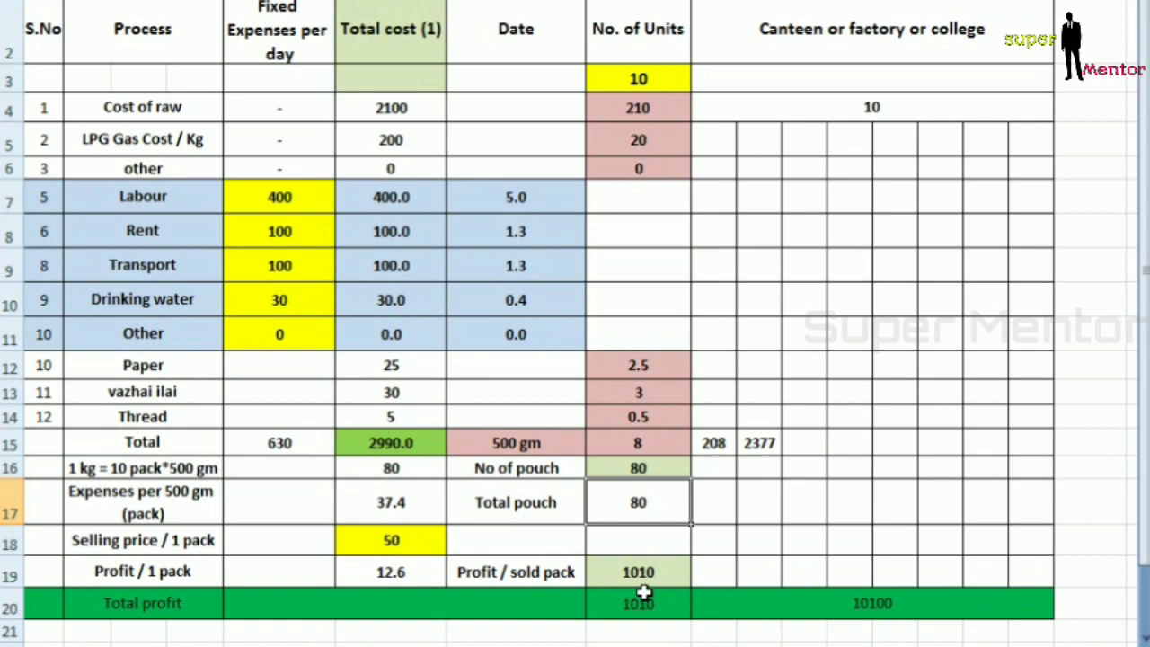
{"action": "left_click", "coordinate": [642, 595]}
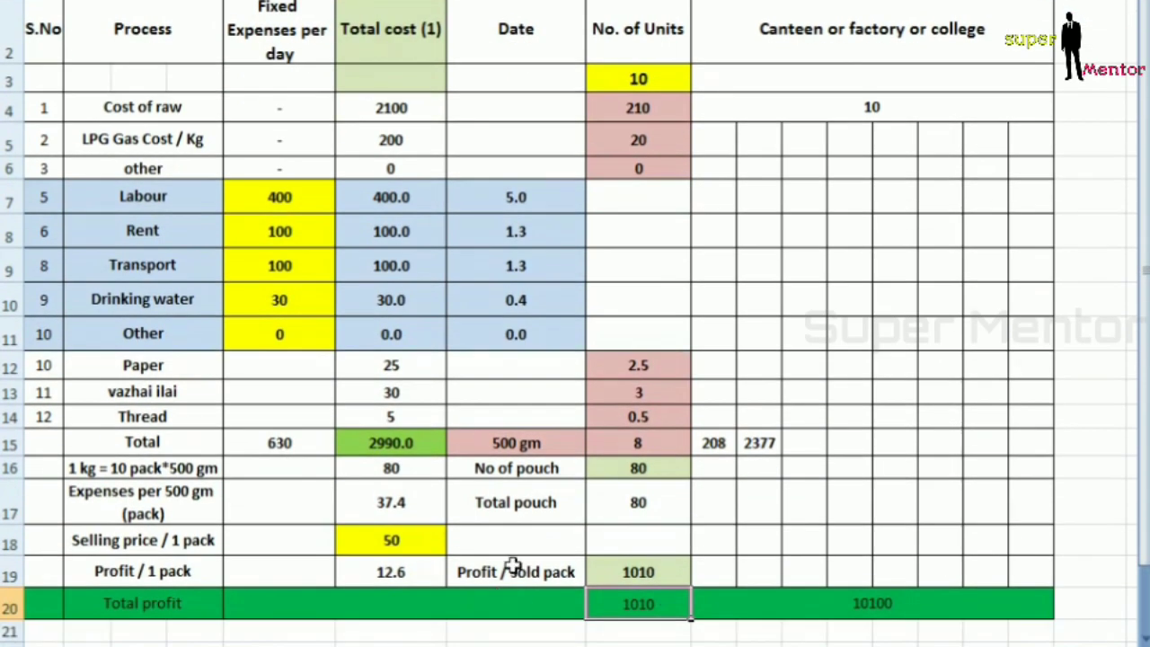
{"action": "left_click", "coordinate": [637, 503]}
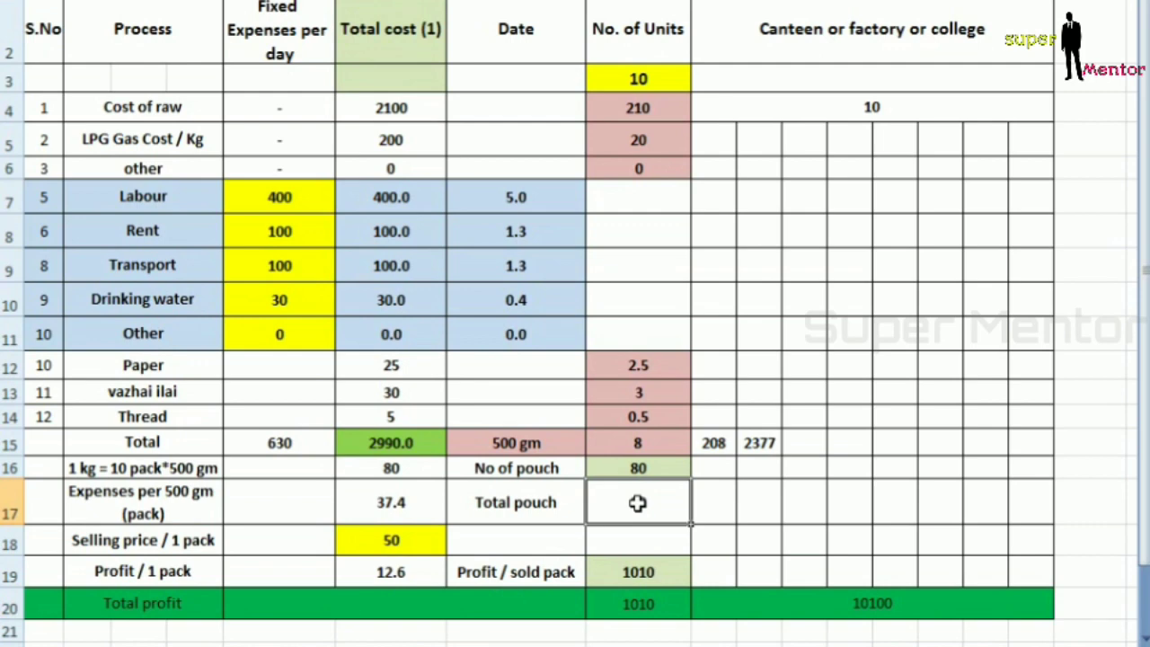
Step: Set the number of units in H3 to 15 and check the total profit in H20
{"action": "type", "text": "=H16"}
{"action": "key", "text": "Return"}
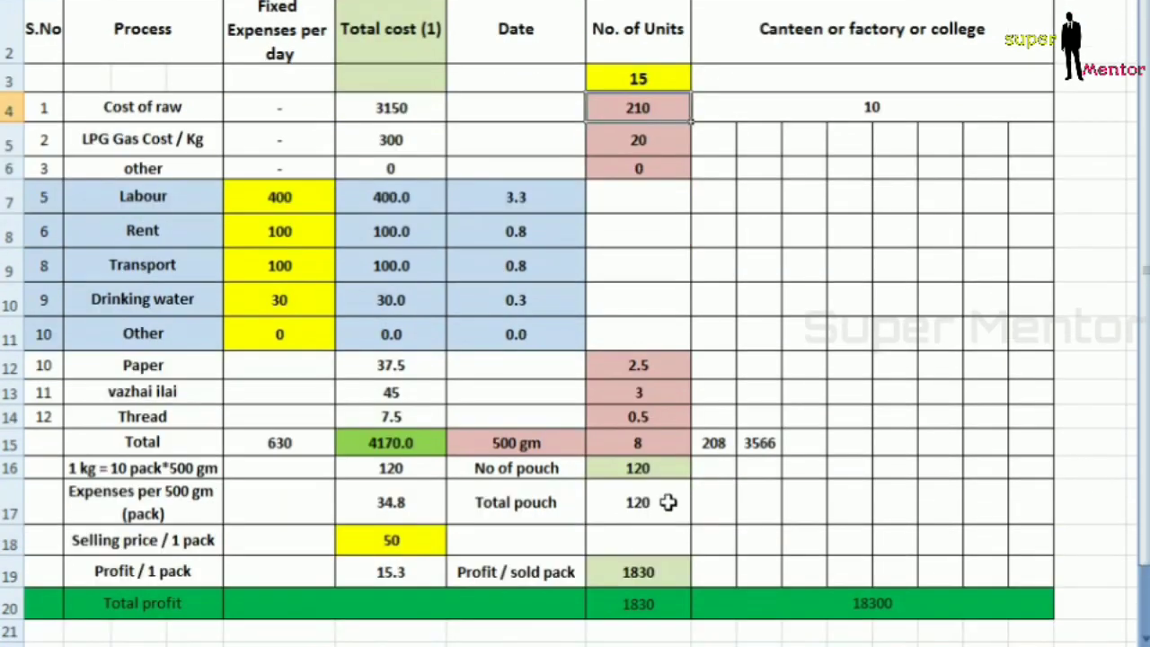
{"action": "left_click", "coordinate": [668, 557]}
{"action": "left_click", "coordinate": [671, 622]}
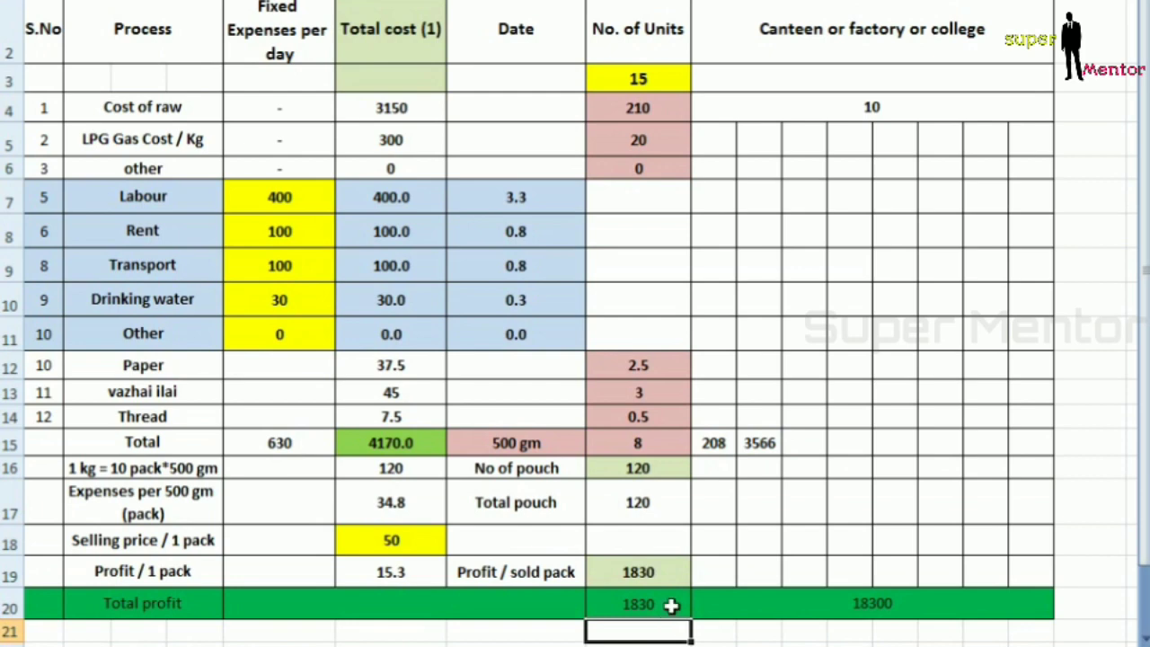
{"action": "left_click", "coordinate": [671, 604]}
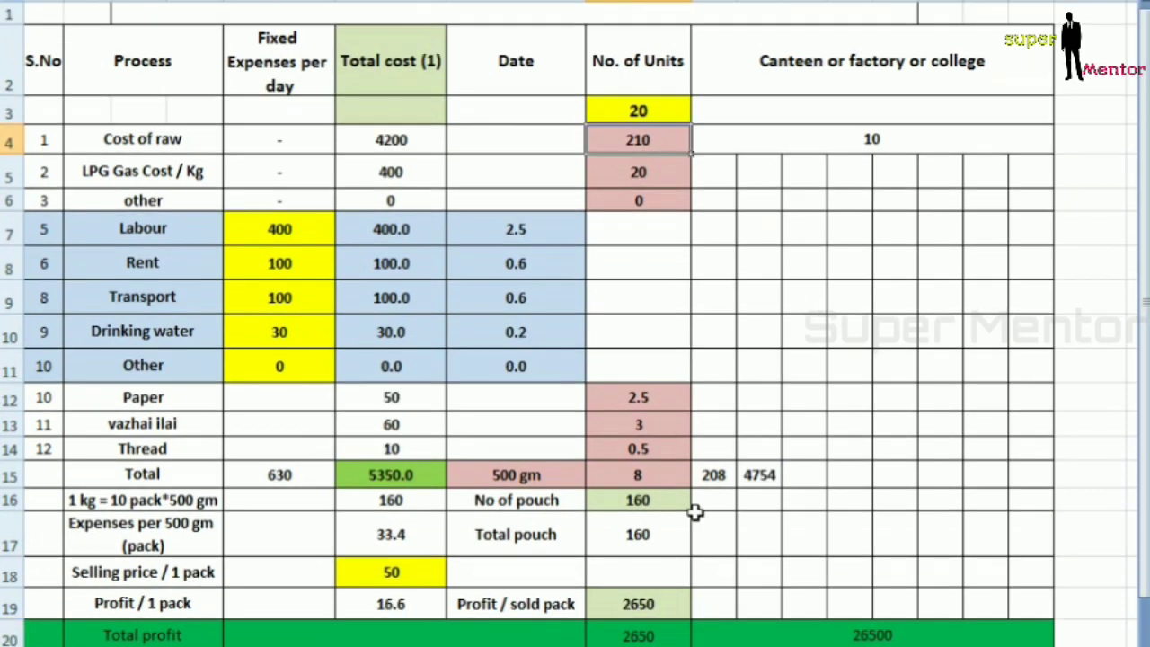
Step: Check the total pouch count, total profit and selling price per pack for 20 units
{"action": "left_click", "coordinate": [666, 509]}
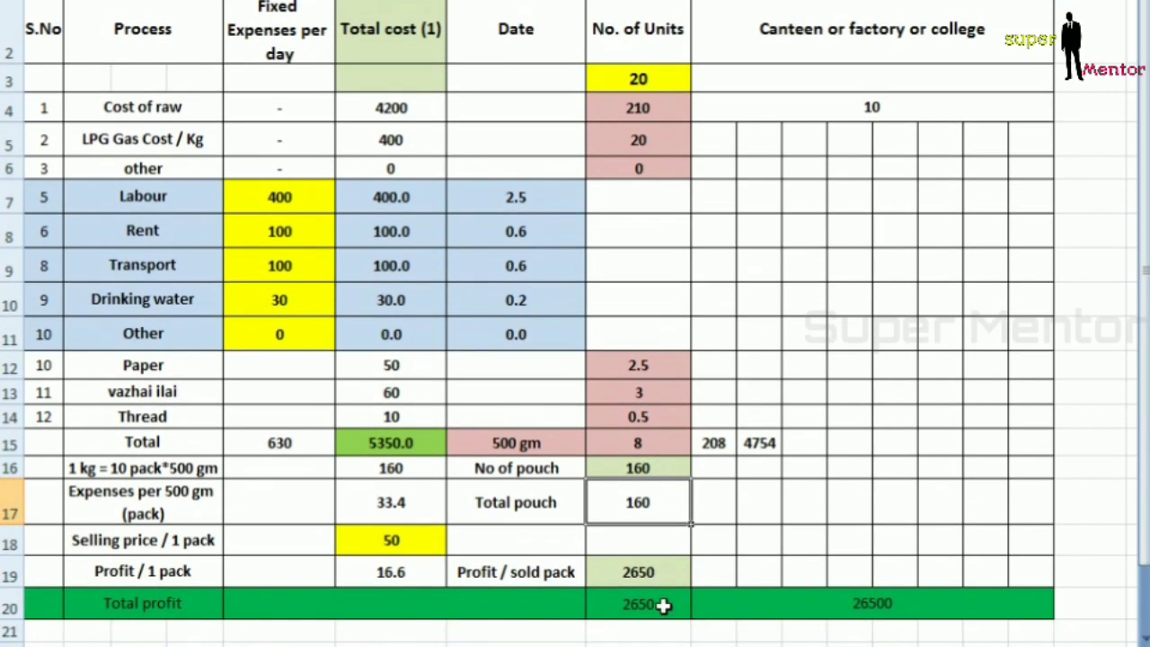
{"action": "left_click", "coordinate": [663, 611]}
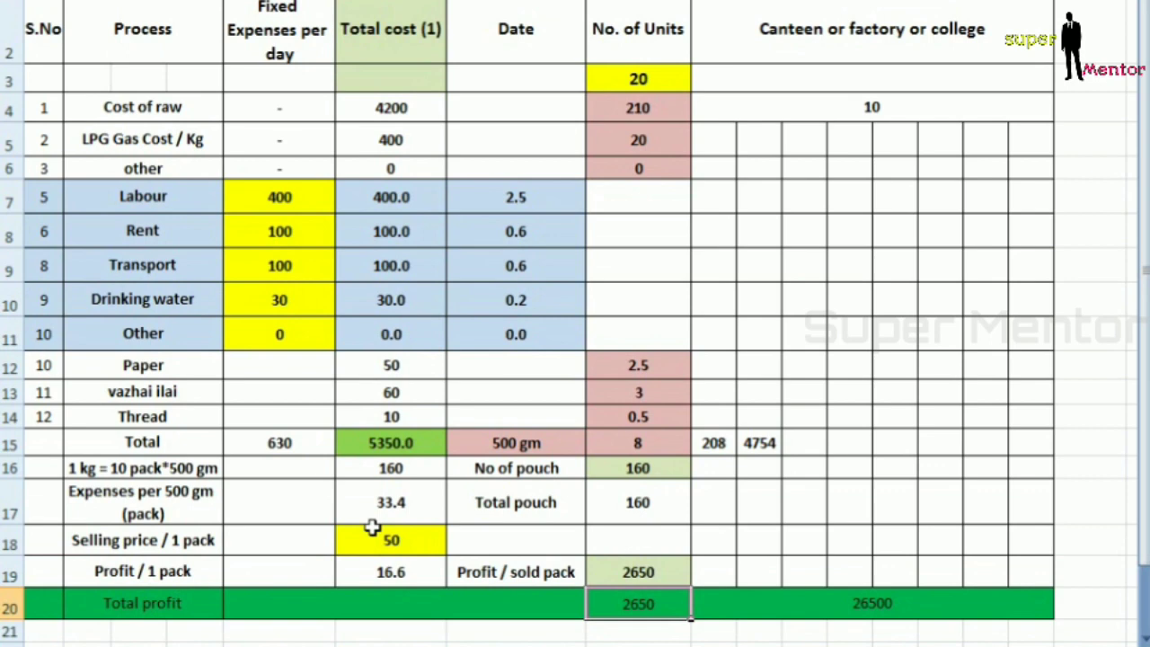
{"action": "left_click", "coordinate": [374, 566]}
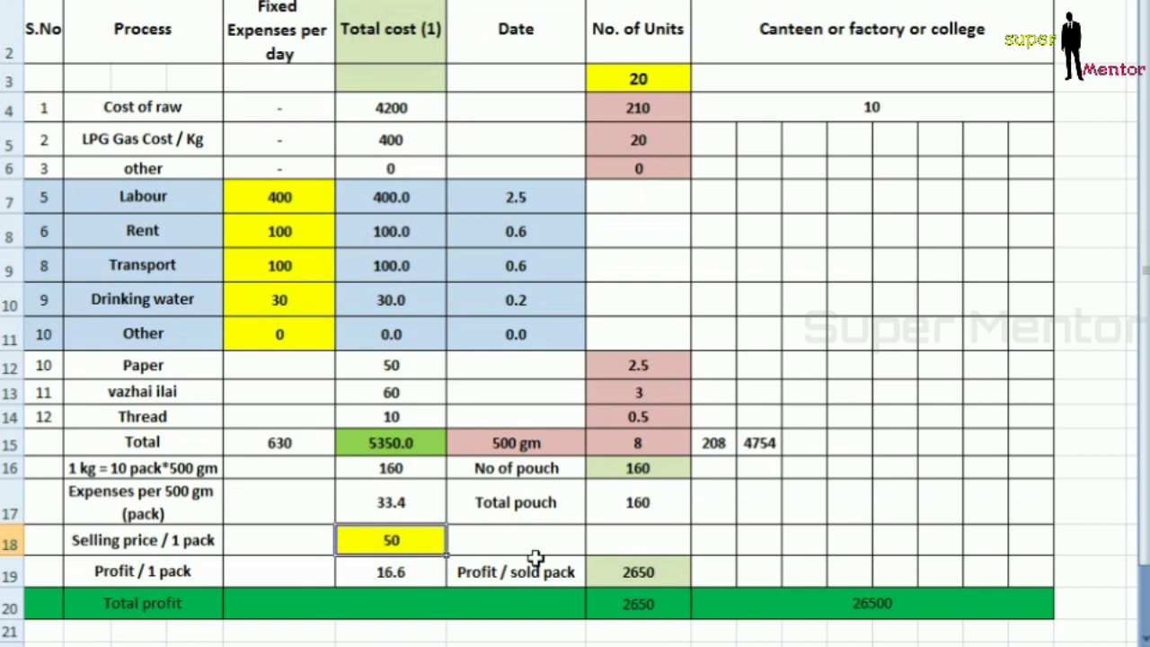
Step: Set the number of units in H3 to 1 and check the number of 500 gm packs in H15
{"action": "scroll", "coordinate": [665, 116], "scroll_direction": "up", "scroll_amount": 1}
{"action": "left_click", "coordinate": [665, 115]}
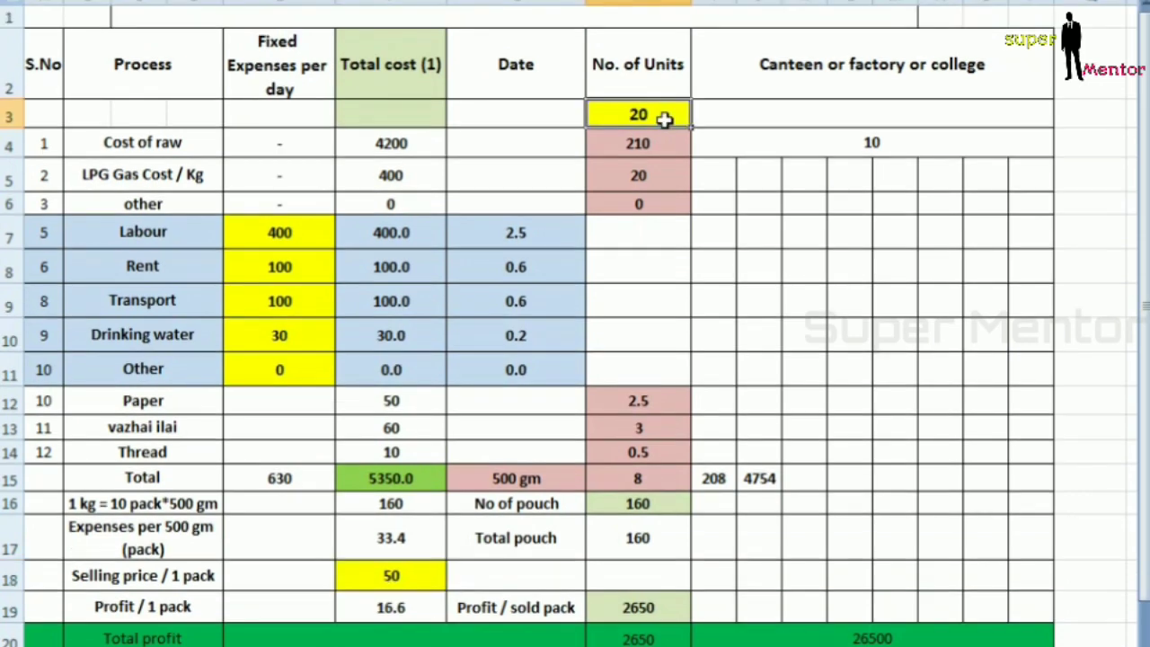
{"action": "type", "text": "1"}
{"action": "key", "text": "Return"}
{"action": "left_click", "coordinate": [657, 485]}
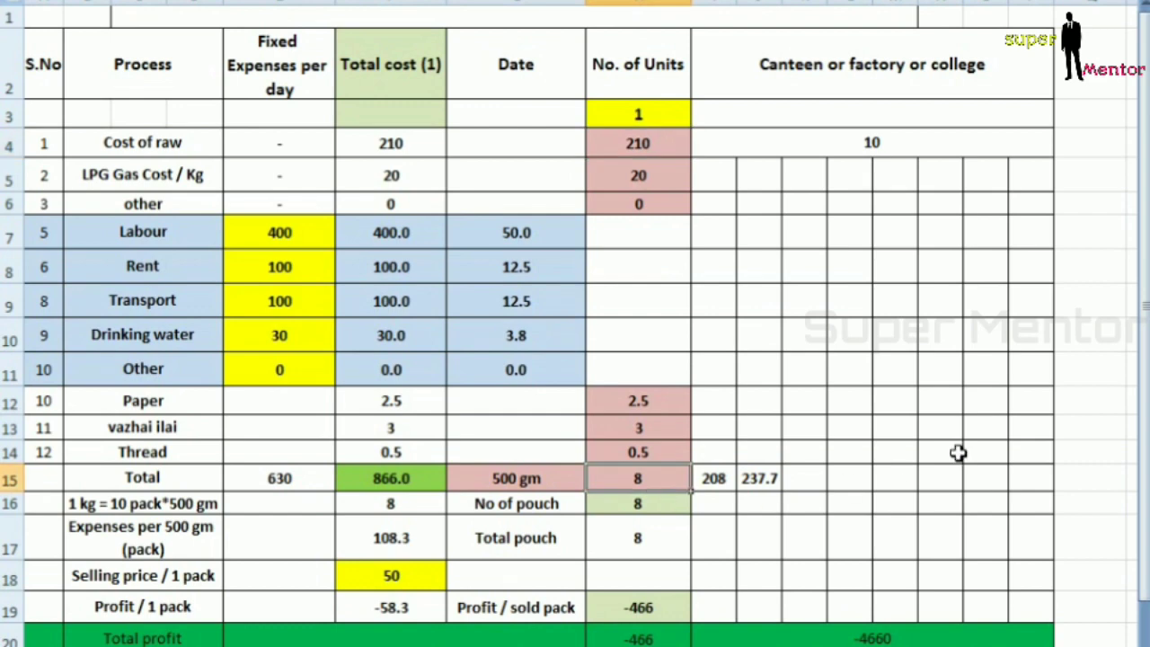
Step: Set the number of units in H3 to 4
{"action": "scroll", "coordinate": [637, 457], "scroll_direction": "down", "scroll_amount": 1}
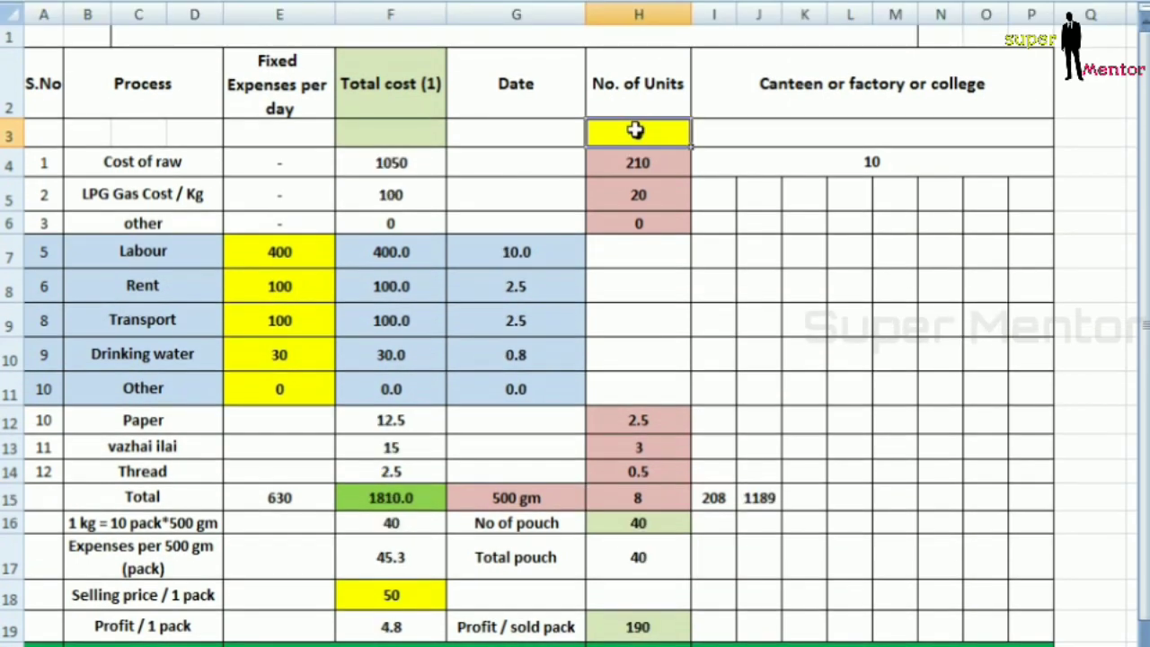
{"action": "type", "text": "4"}
{"action": "key", "text": "Return"}
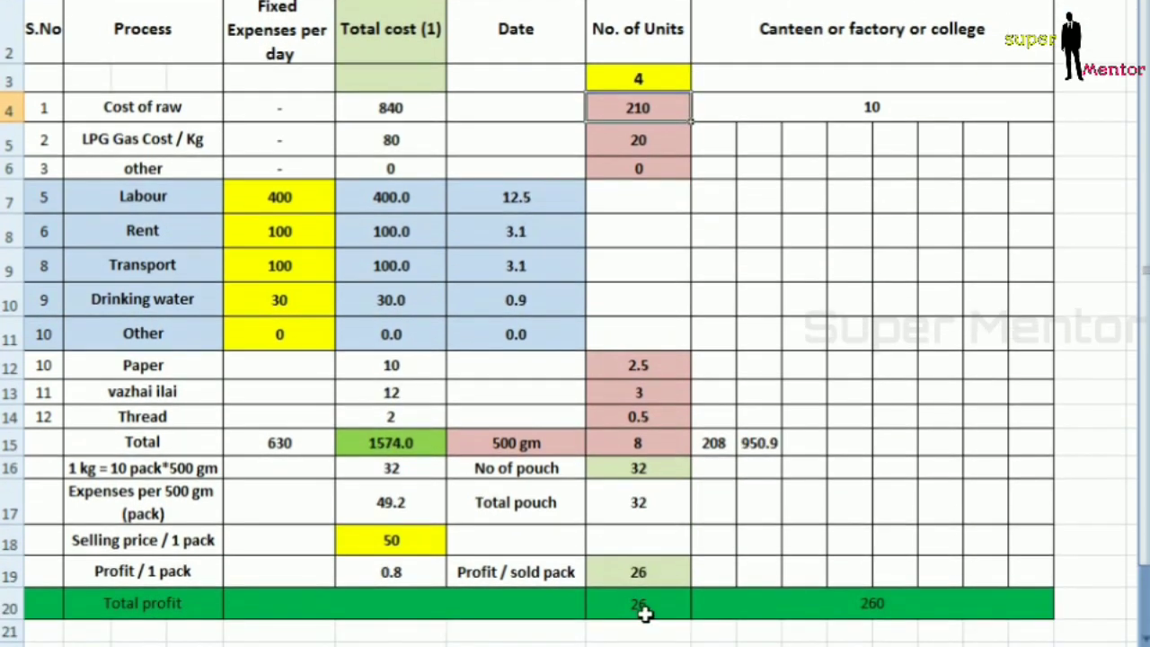
Step: Set the number of 500 gm packs in H15 to 7 and check the total profit in H20
{"action": "left_click", "coordinate": [658, 440]}
{"action": "type", "text": "7"}
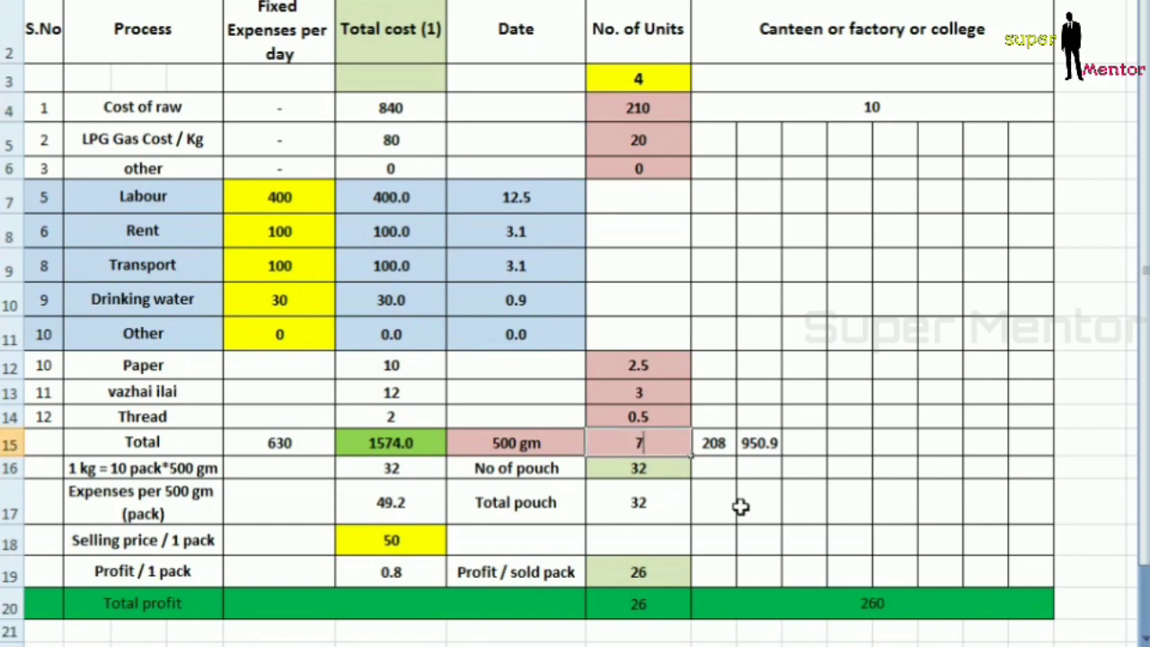
{"action": "key", "text": "Return"}
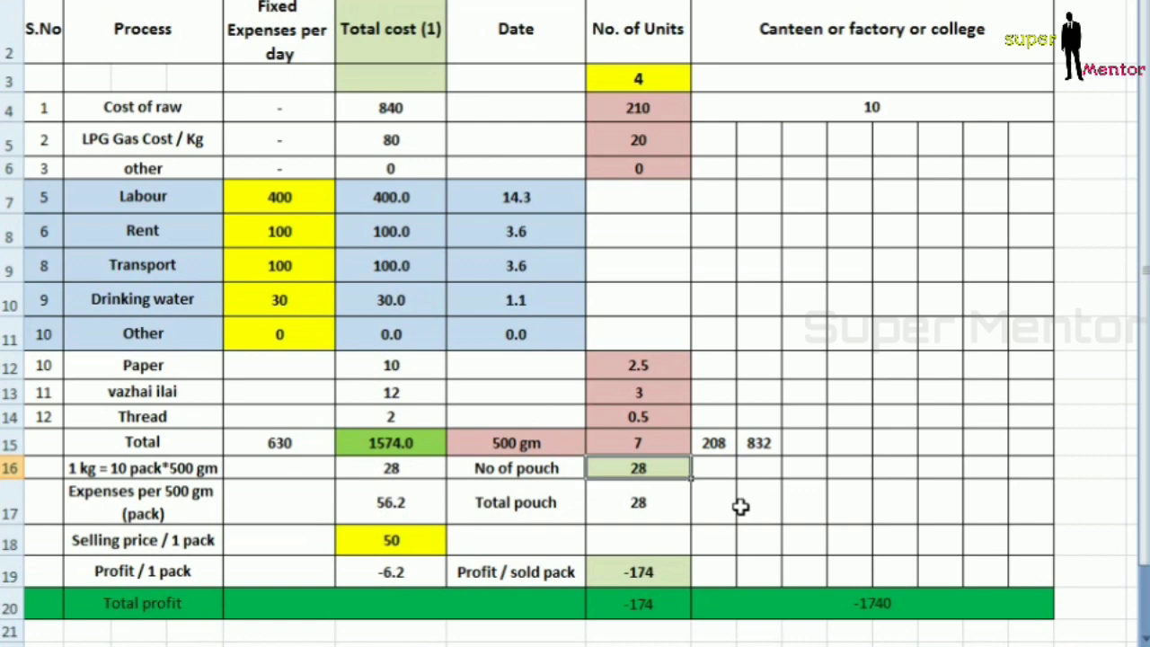
{"action": "scroll", "coordinate": [678, 135], "scroll_direction": "up", "scroll_amount": 1}
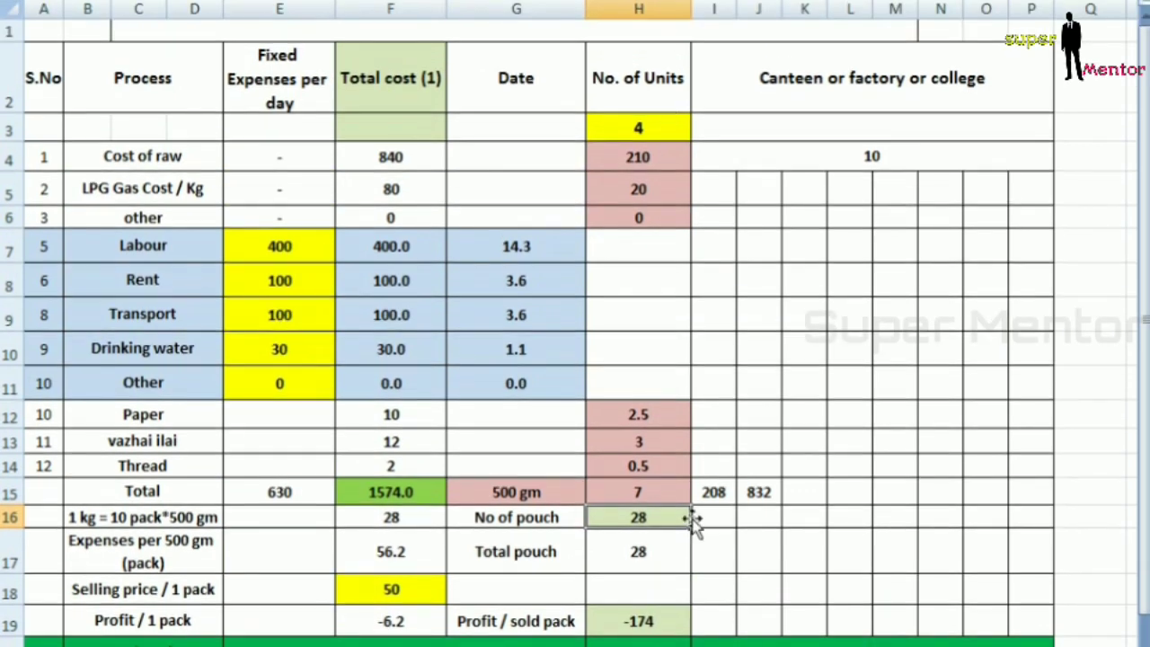
{"action": "scroll", "coordinate": [647, 236], "scroll_direction": "down", "scroll_amount": 1}
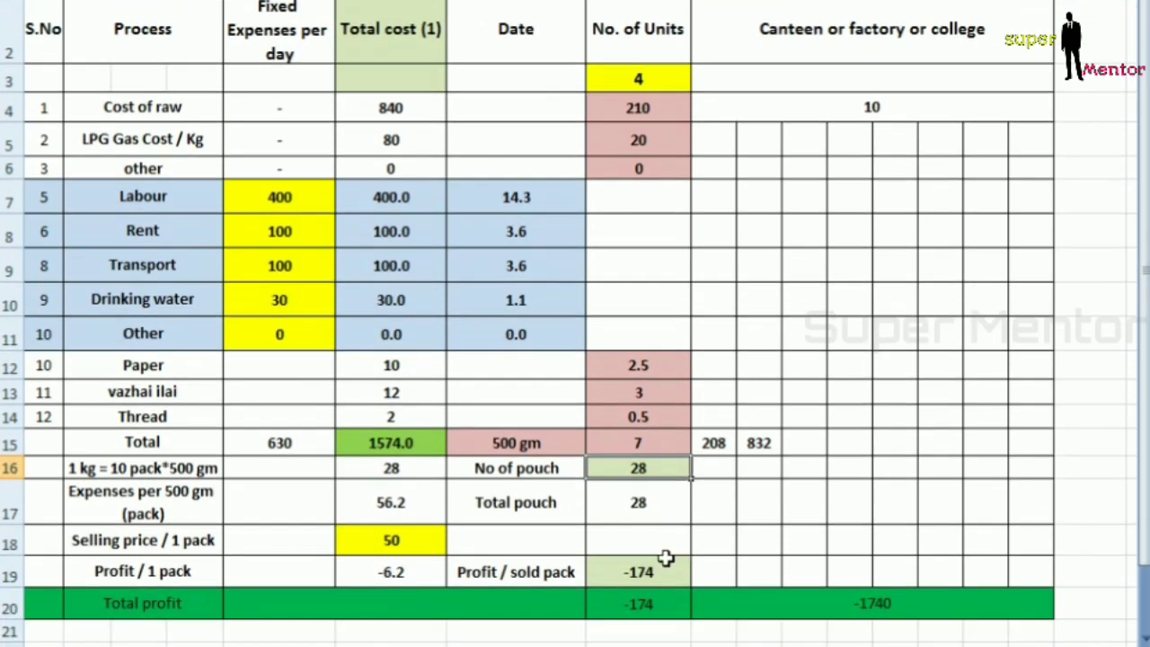
{"action": "left_click", "coordinate": [642, 607]}
Step: Set the number of units in H3 to 6 with 7 packs per unit and view the total profit
{"action": "scroll", "coordinate": [660, 117], "scroll_direction": "up", "scroll_amount": 1}
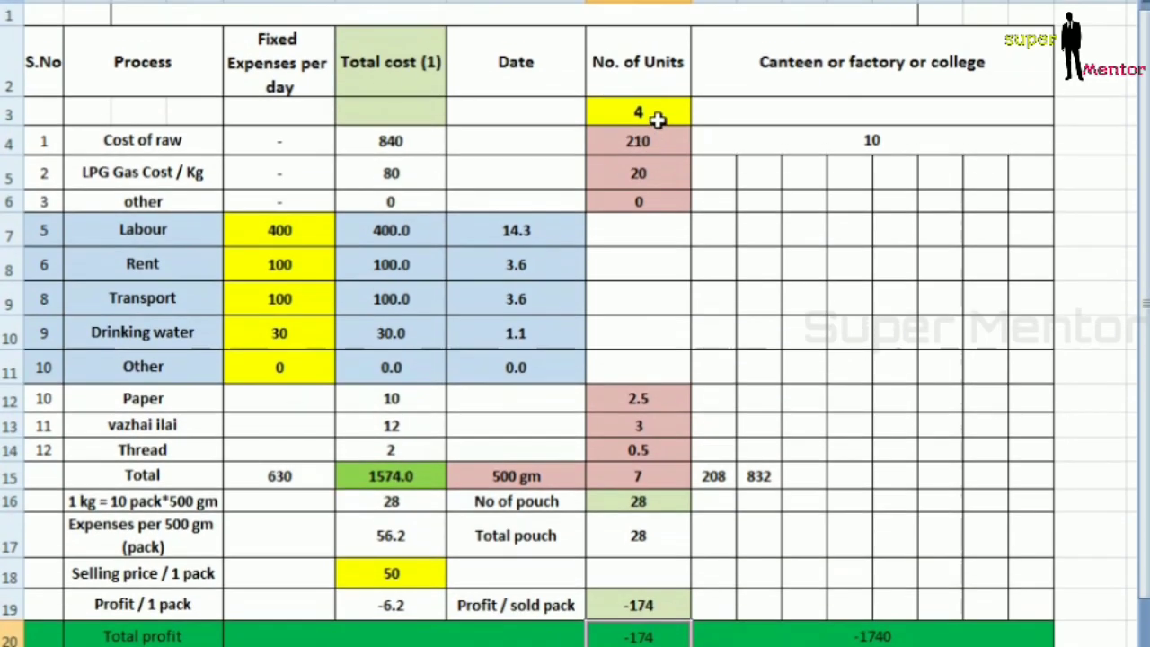
{"action": "left_click", "coordinate": [658, 119]}
{"action": "type", "text": "6"}
{"action": "key", "text": "Return"}
{"action": "scroll", "coordinate": [644, 503], "scroll_direction": "down", "scroll_amount": 1}
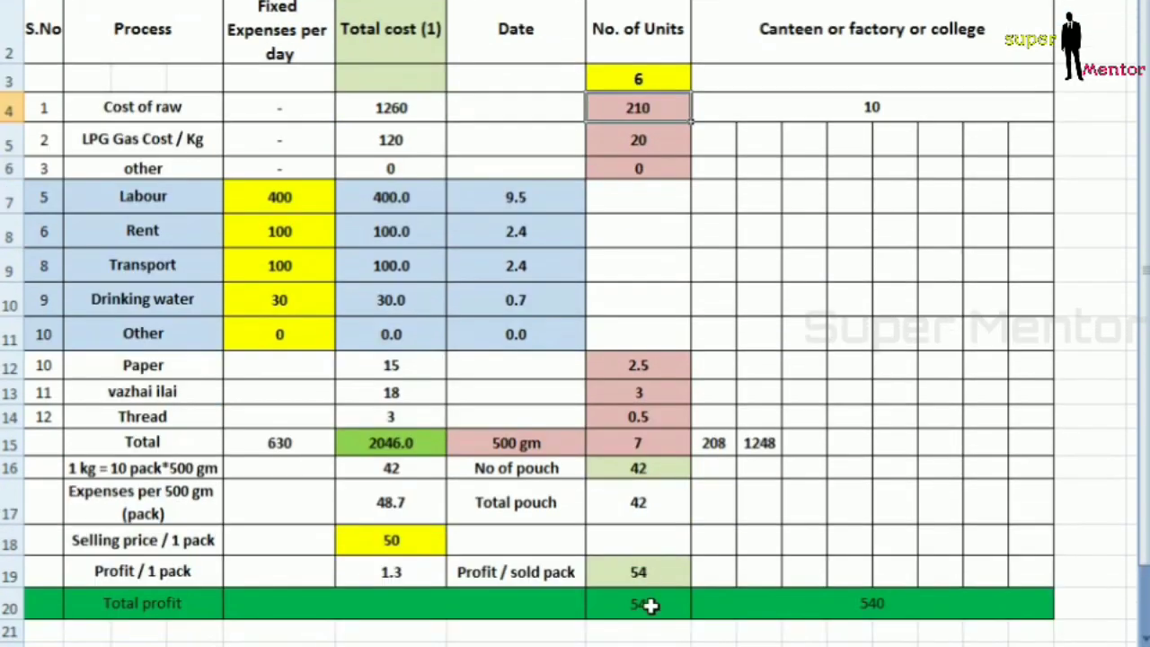
Step: Set the number of 500 gm packs in H15 to 8
{"action": "left_click", "coordinate": [649, 447]}
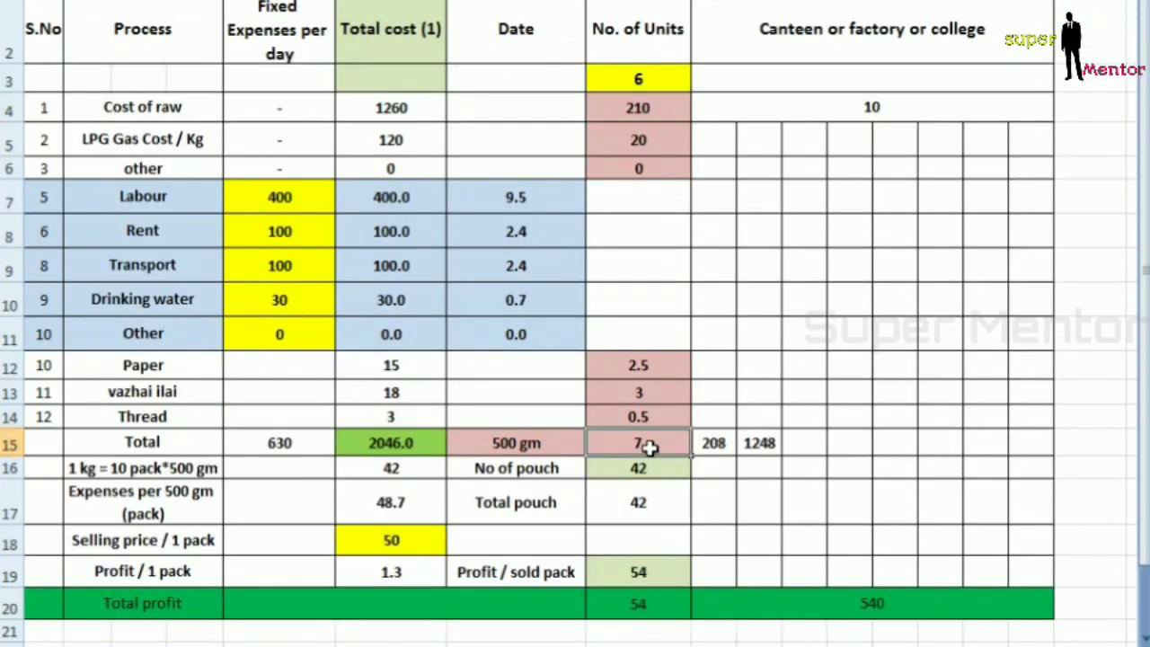
{"action": "type", "text": "8"}
{"action": "key", "text": "Return"}
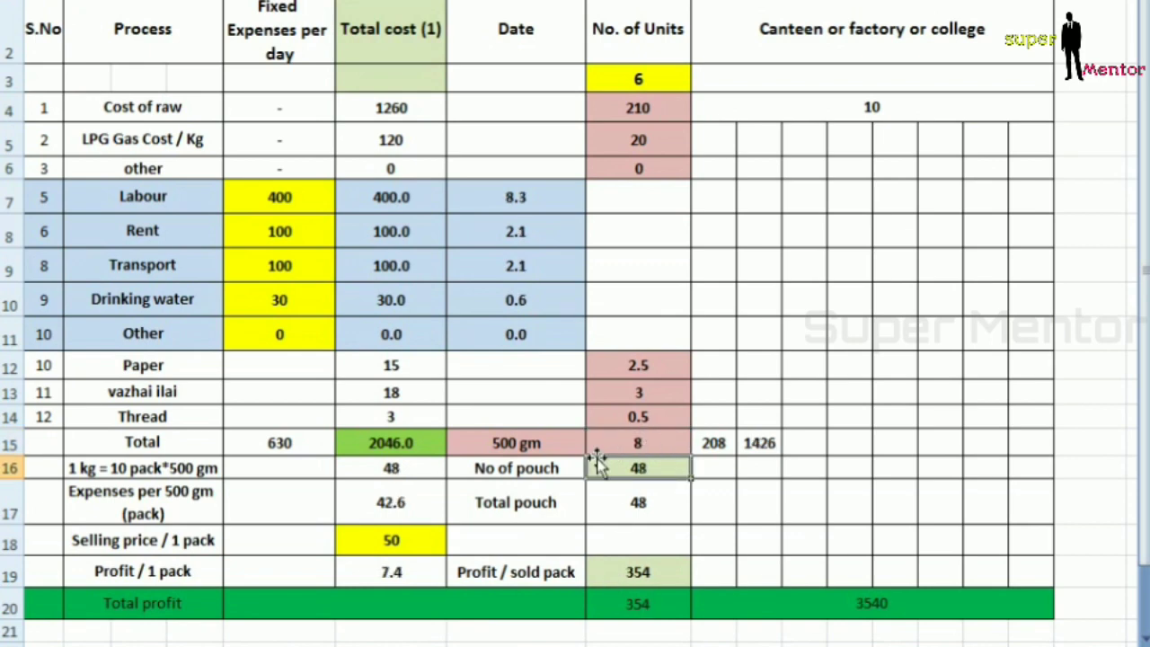
Step: Set the selling price per pack in F18 to 60
{"action": "left_click", "coordinate": [403, 531]}
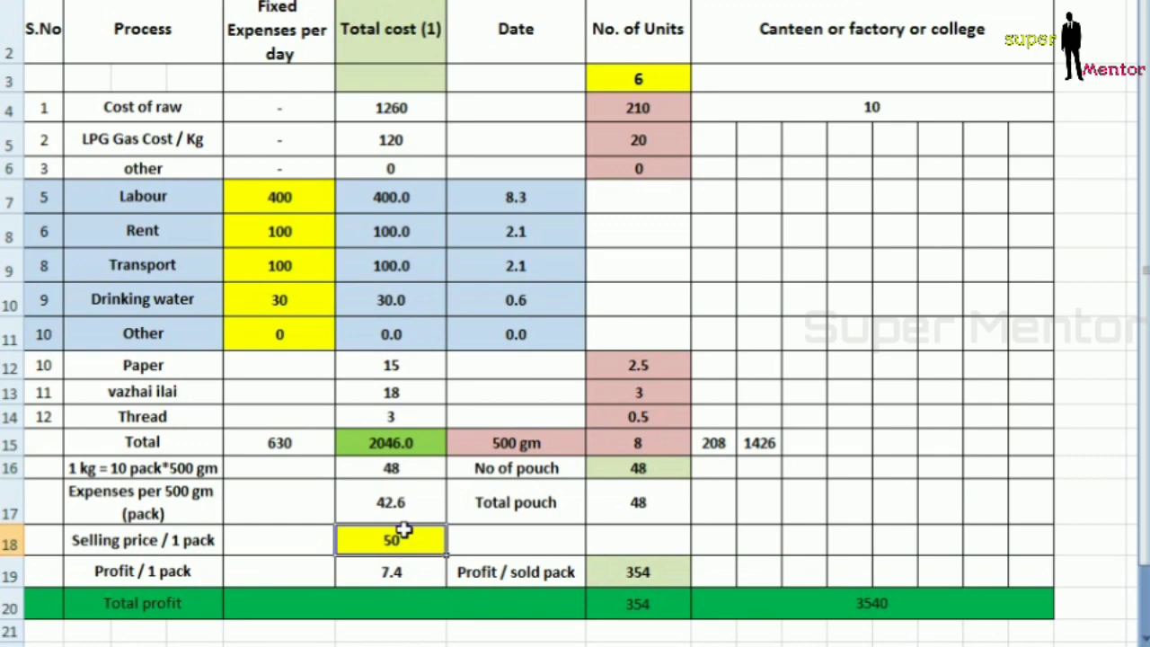
{"action": "left_click", "coordinate": [645, 441]}
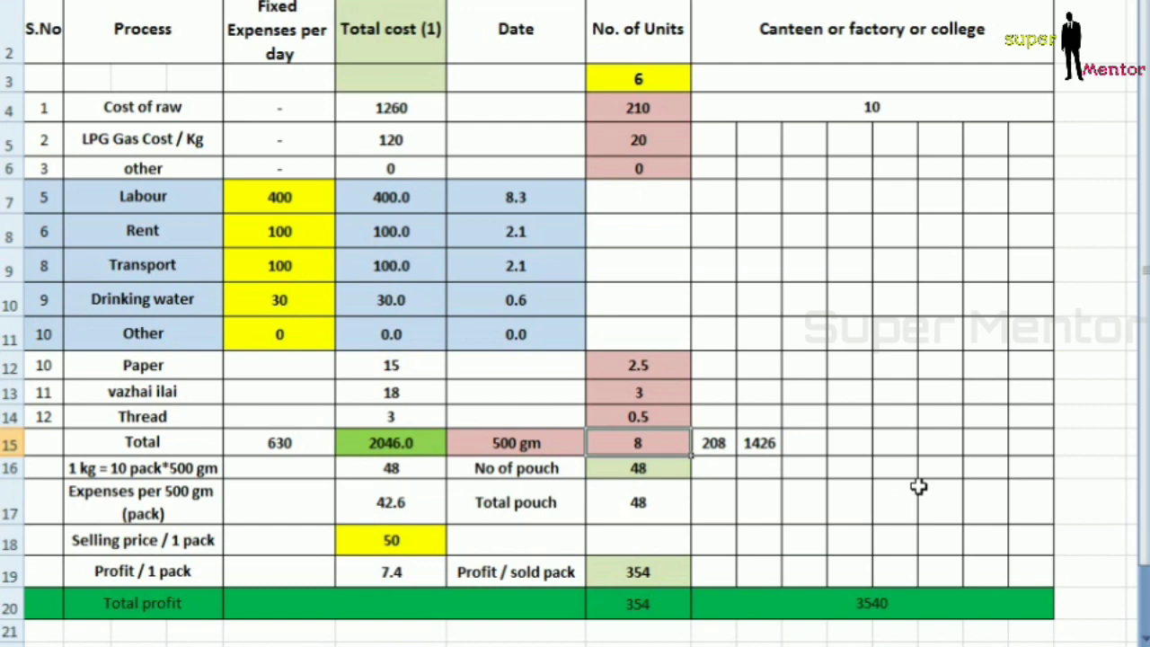
{"action": "key", "text": "Left"}
{"action": "key", "text": "Left"}
{"action": "key", "text": "Down"}
{"action": "key", "text": "Down"}
{"action": "key", "text": "Down"}
{"action": "type", "text": "60"}
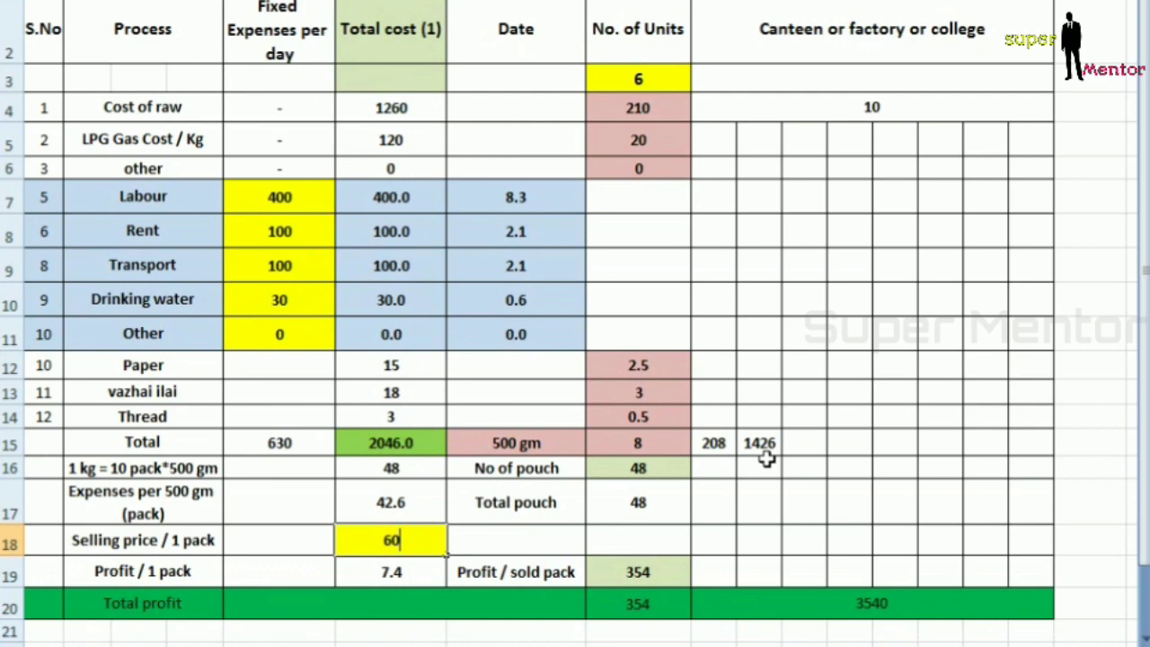
{"action": "key", "text": "Return"}
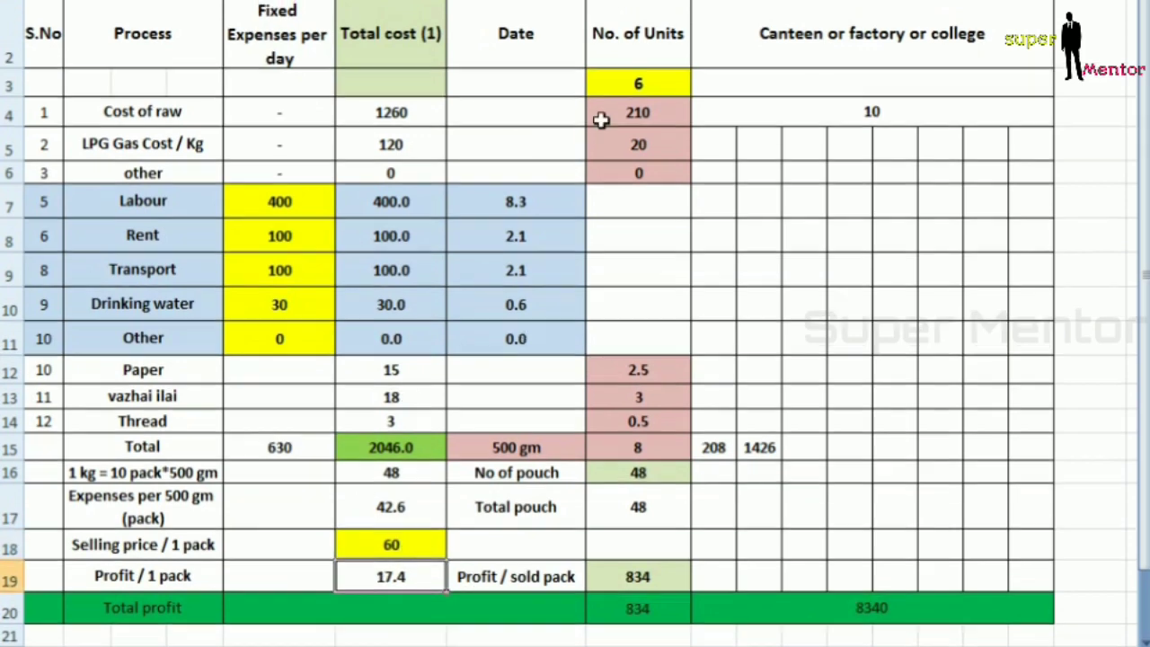
Step: Set the number of units in H3 to 1 and check the selling price per pack and total profit in H20
{"action": "scroll", "coordinate": [600, 121], "scroll_direction": "up", "scroll_amount": 1}
{"action": "left_click", "coordinate": [637, 120]}
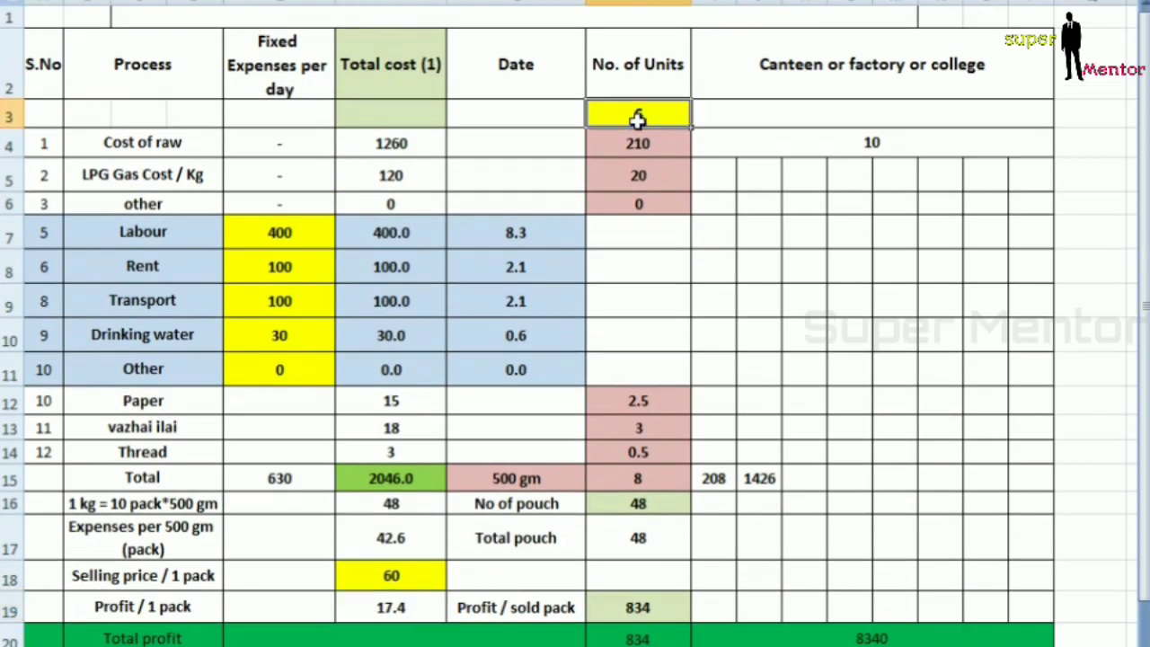
{"action": "type", "text": "1"}
{"action": "key", "text": "Return"}
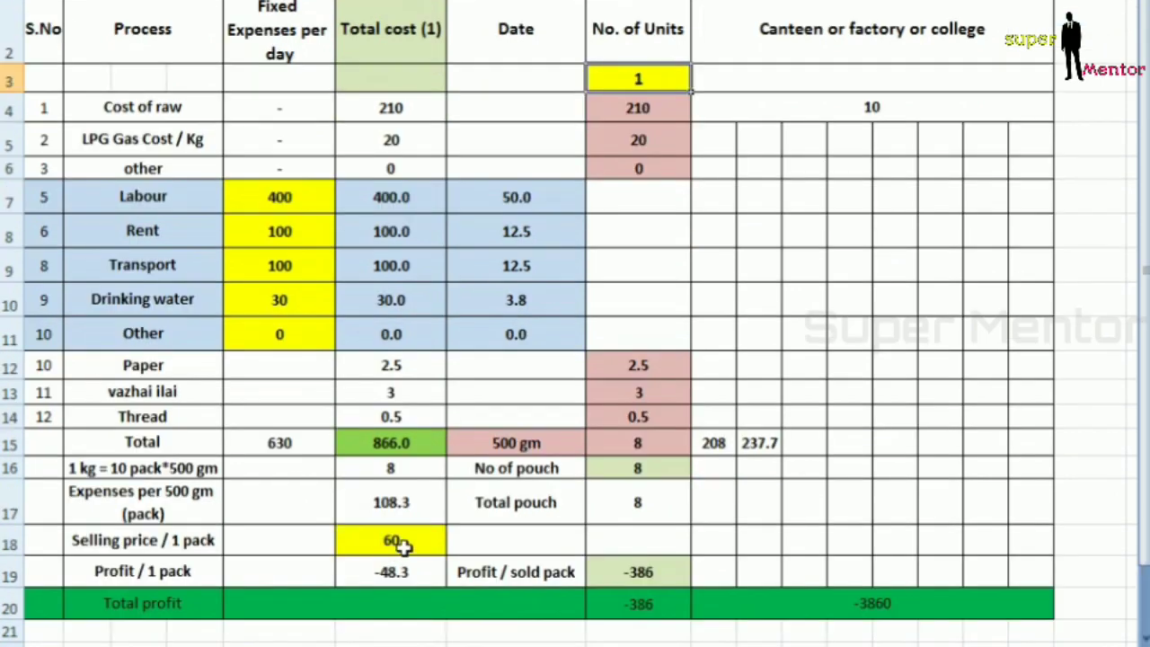
{"action": "left_click", "coordinate": [402, 597]}
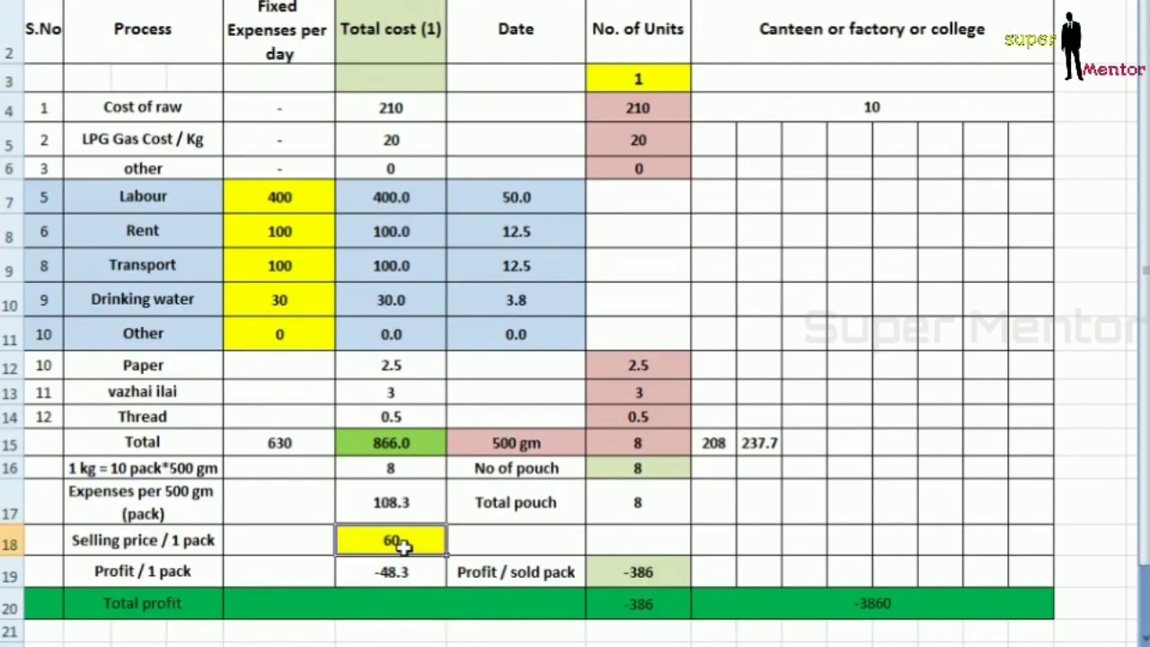
{"action": "left_click", "coordinate": [640, 603]}
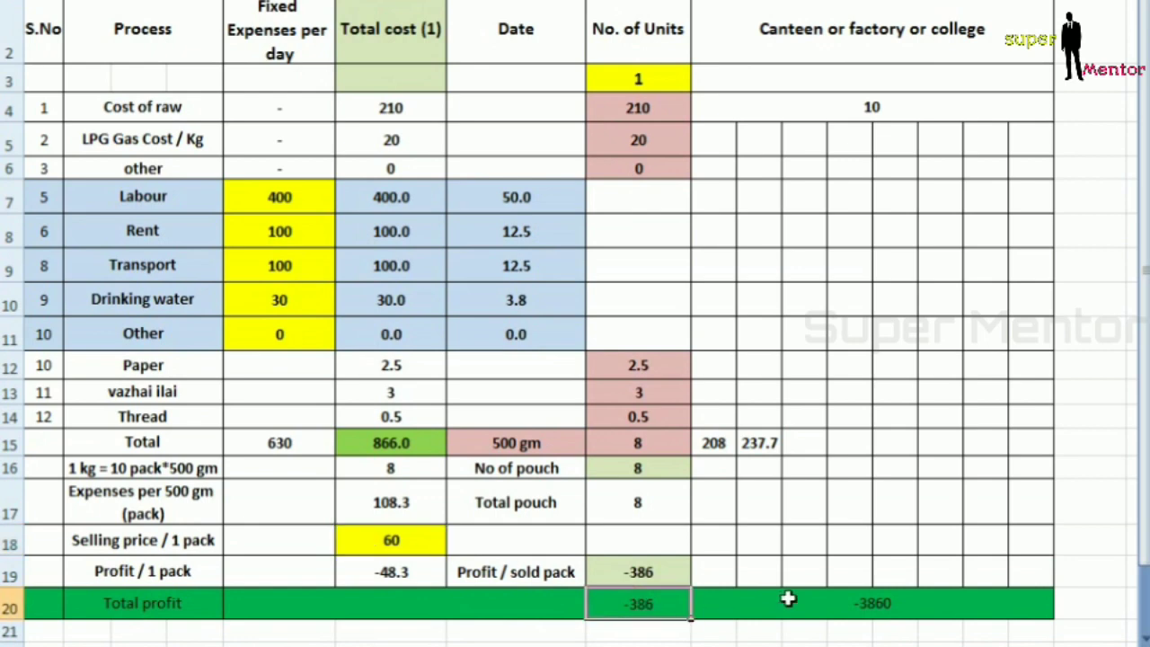
Step: Set the number of units in H3 to 3 and, after viewing the effect, to 5
{"action": "left_click", "coordinate": [661, 79]}
{"action": "type", "text": "3"}
{"action": "key", "text": "Return"}
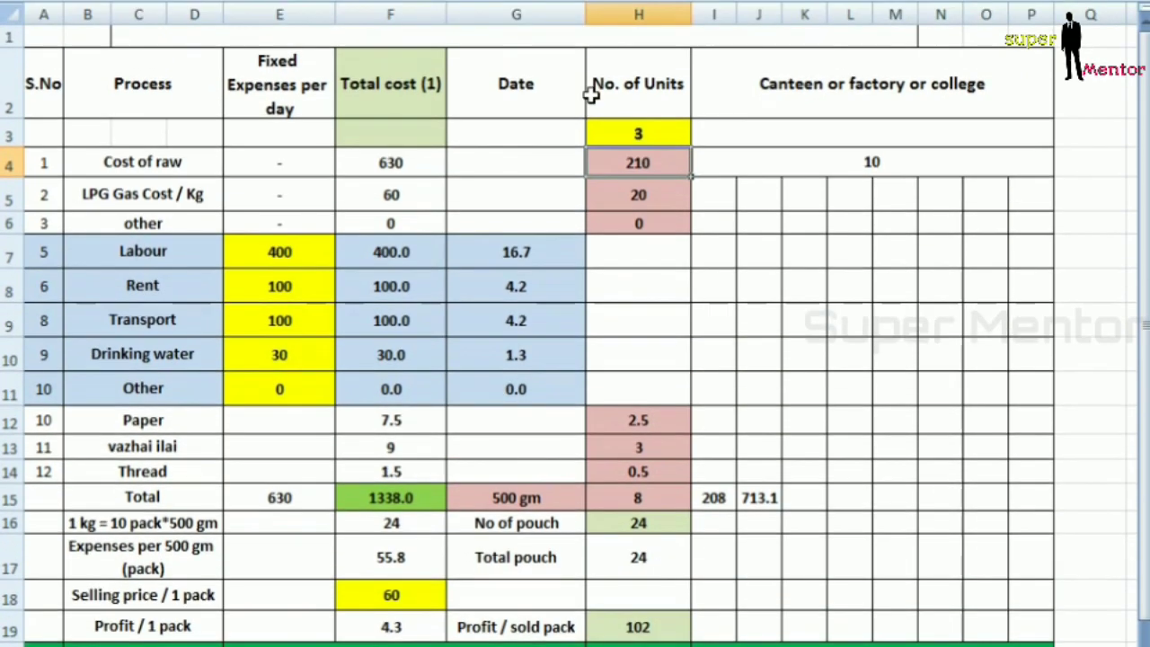
{"action": "left_click", "coordinate": [629, 85]}
{"action": "type", "text": "5"}
{"action": "key", "text": "Return"}
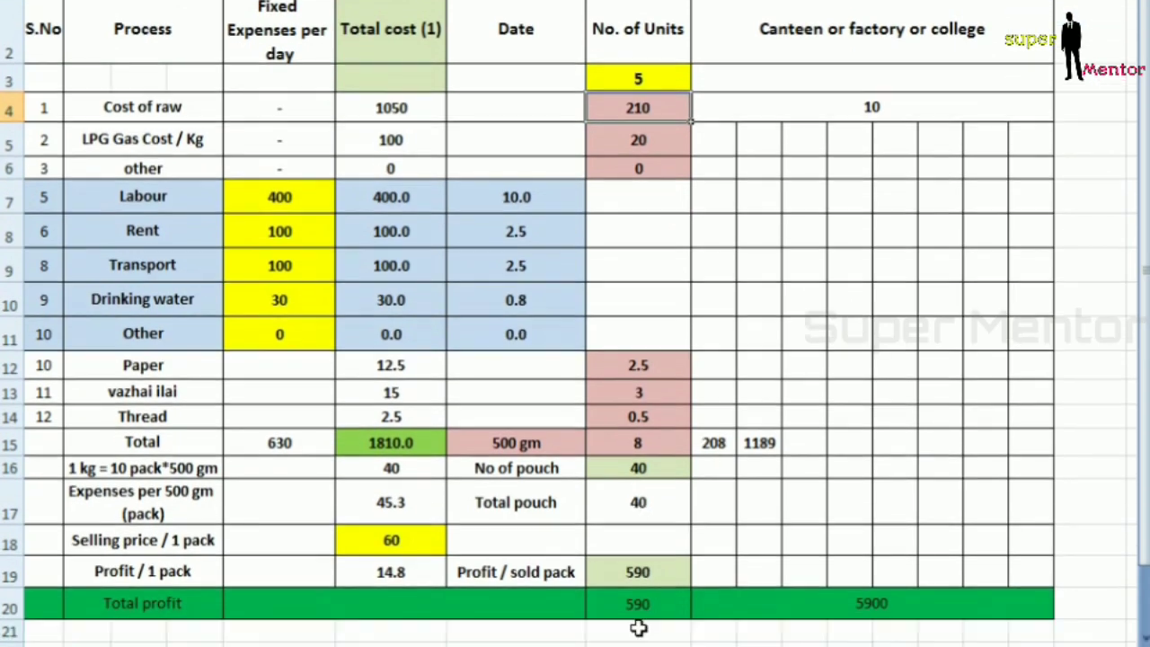
Step: Set the number of units in H3 to 10 and check the total pouches and total profit
{"action": "left_click", "coordinate": [661, 79]}
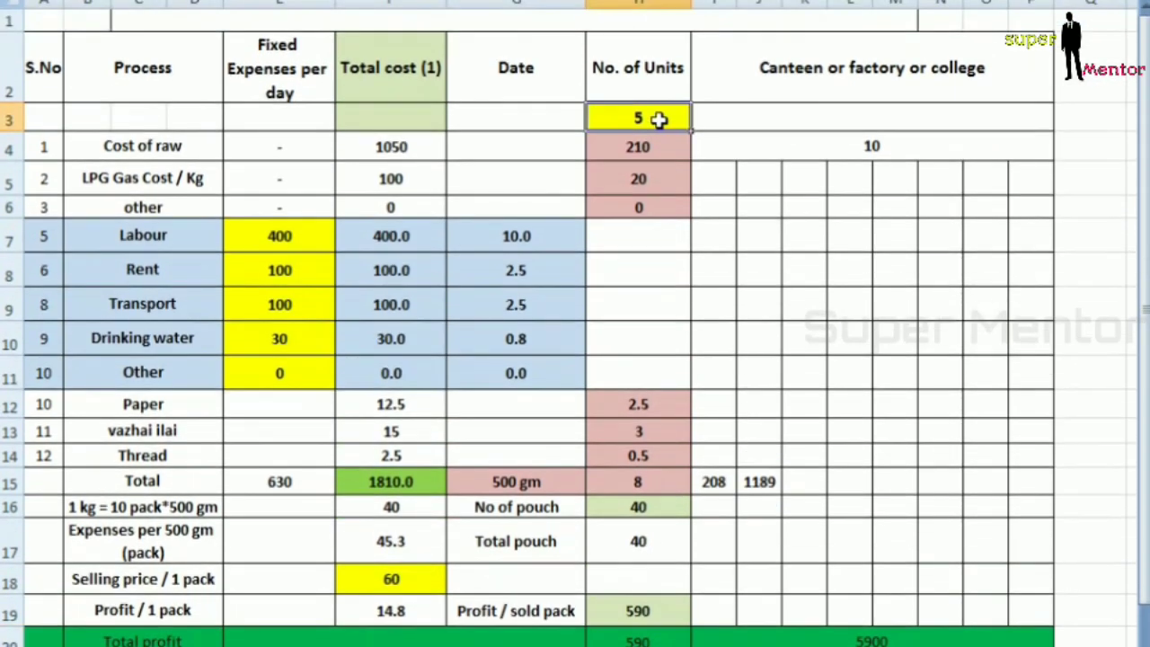
{"action": "type", "text": "10"}
{"action": "key", "text": "Return"}
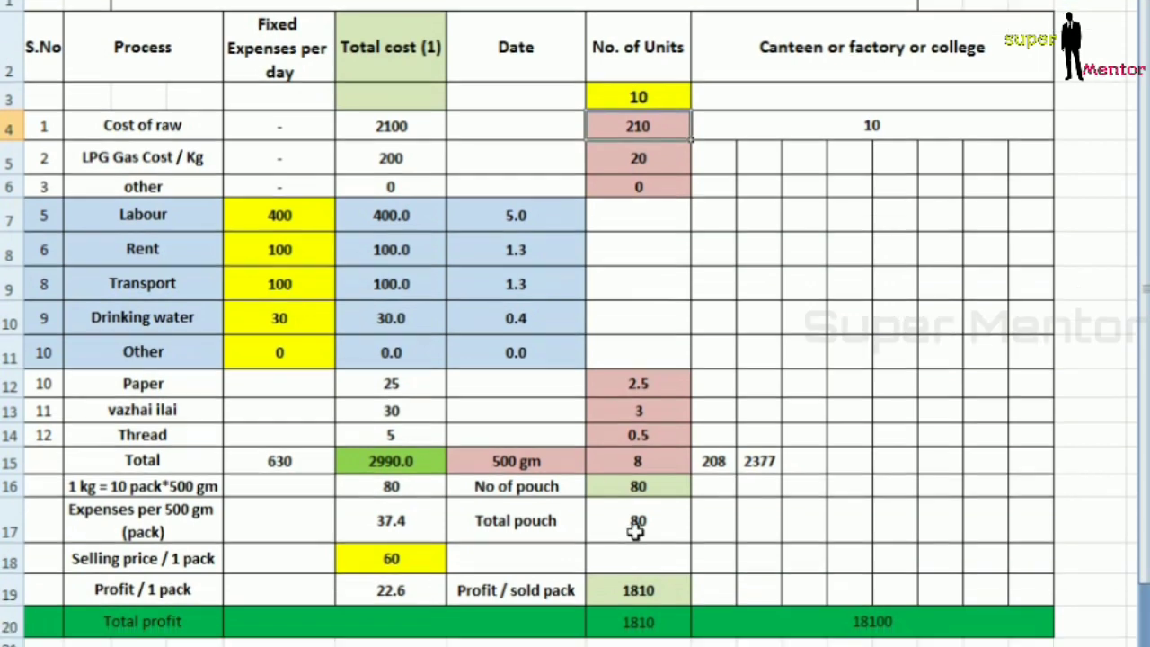
{"action": "left_click", "coordinate": [637, 542]}
{"action": "left_click", "coordinate": [660, 623]}
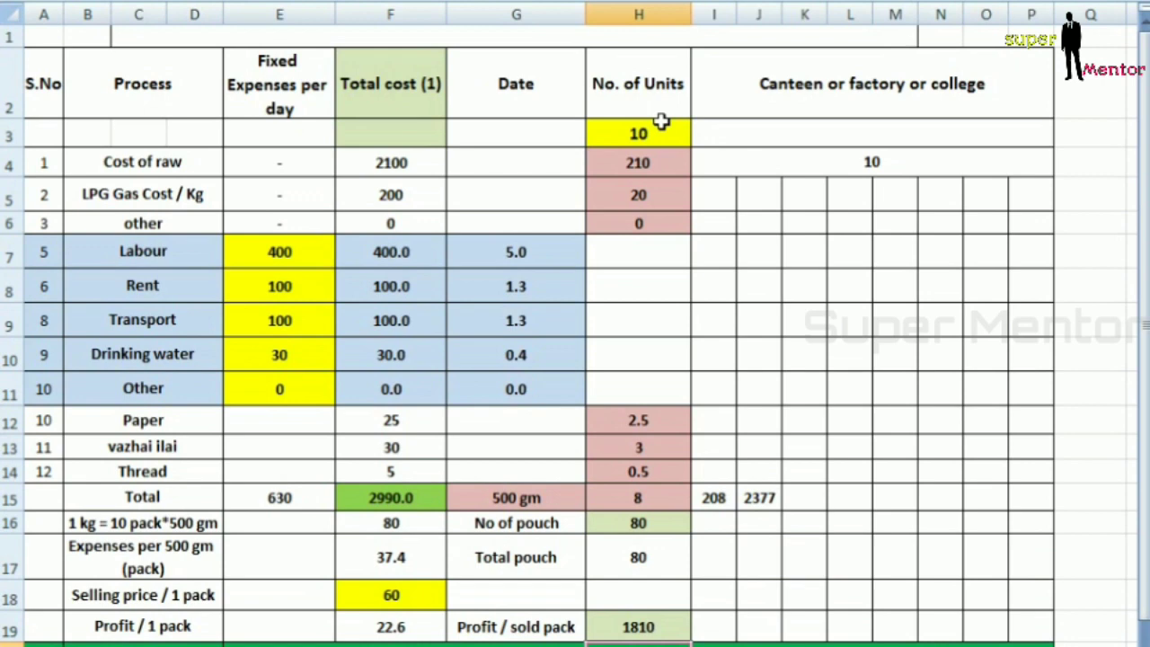
Step: Set the number of units in H3 to 7 and check the number of pouches in H16 and total profit in H20
{"action": "left_click", "coordinate": [660, 102]}
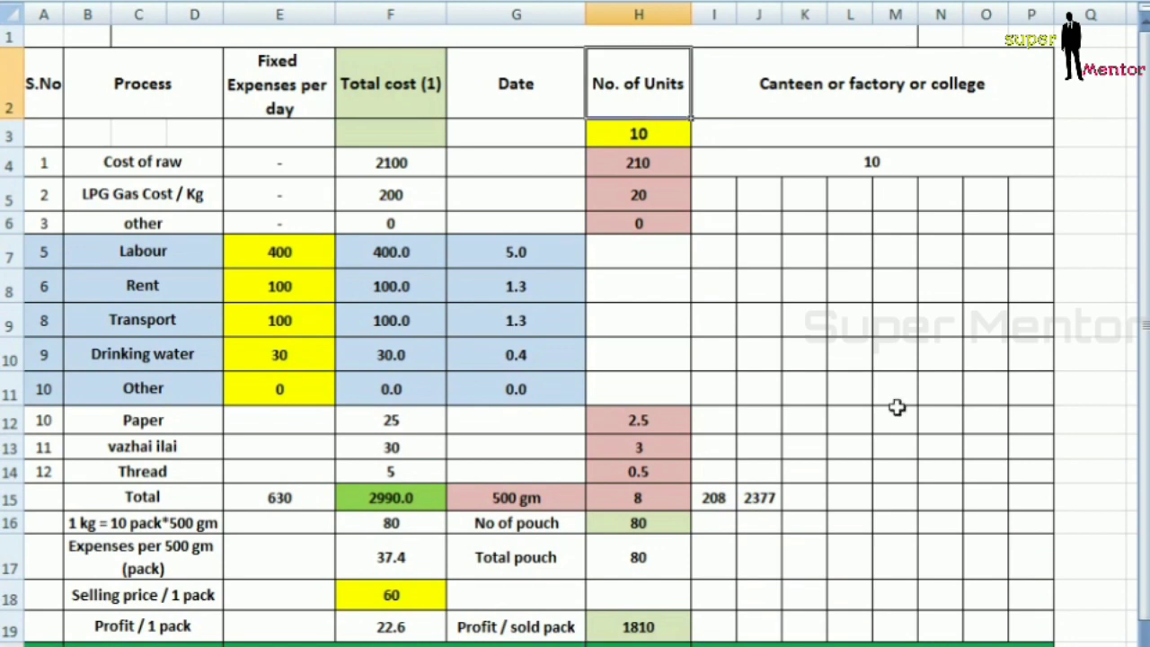
{"action": "left_click", "coordinate": [668, 144]}
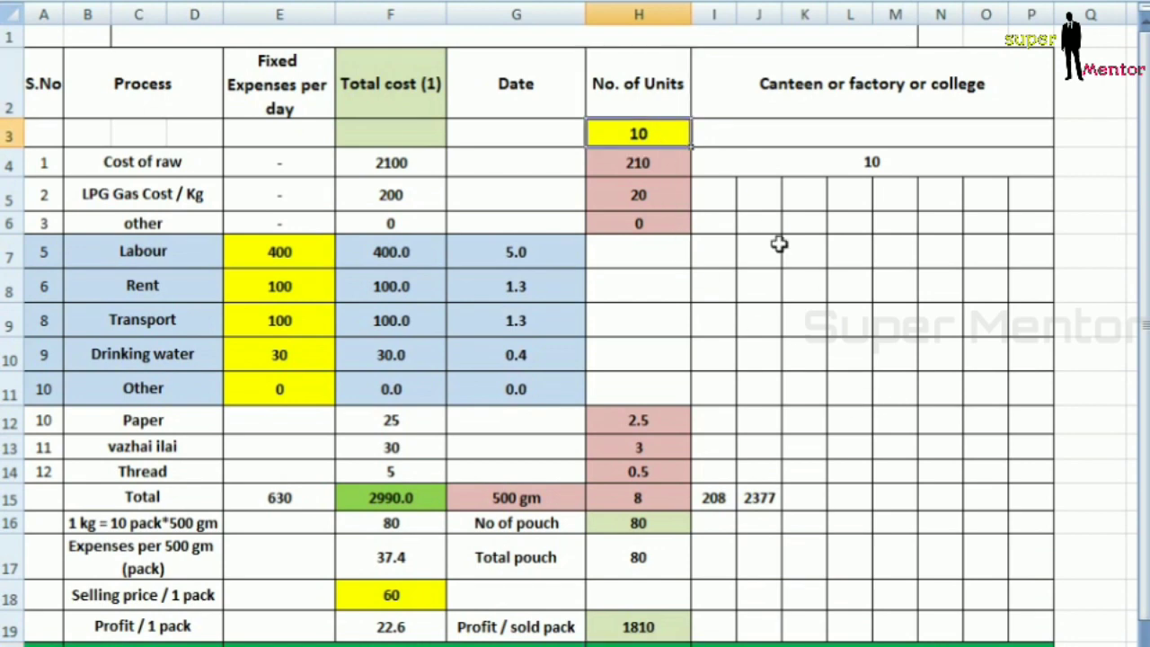
{"action": "type", "text": "7"}
{"action": "key", "text": "Return"}
{"action": "left_click", "coordinate": [642, 125]}
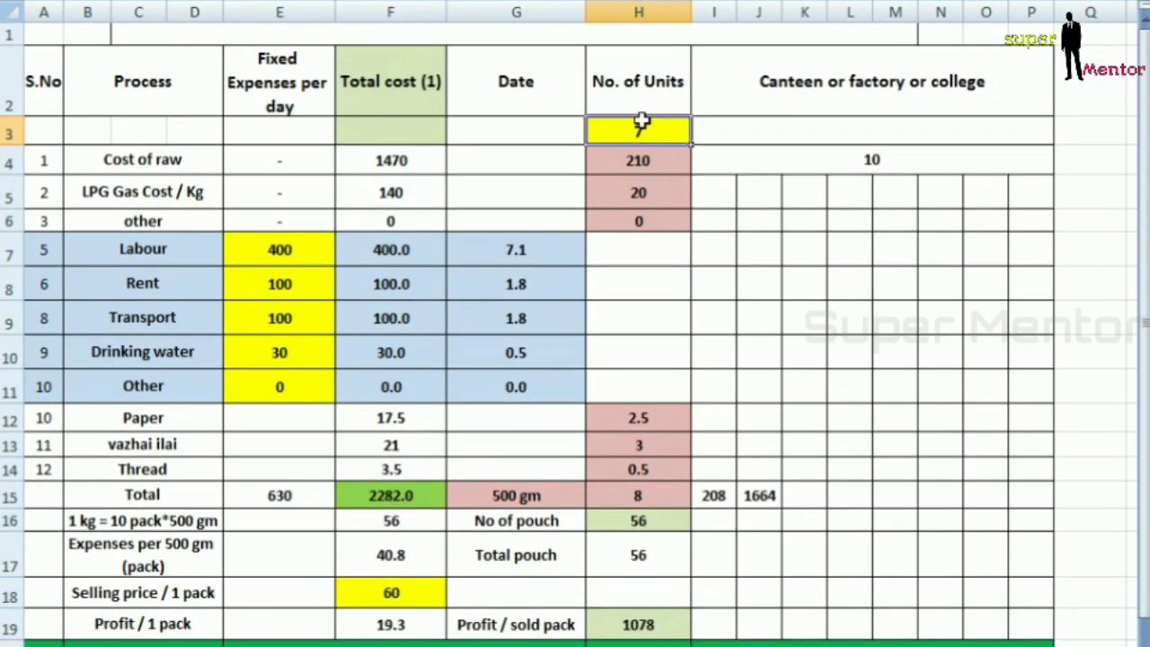
{"action": "left_click", "coordinate": [662, 522]}
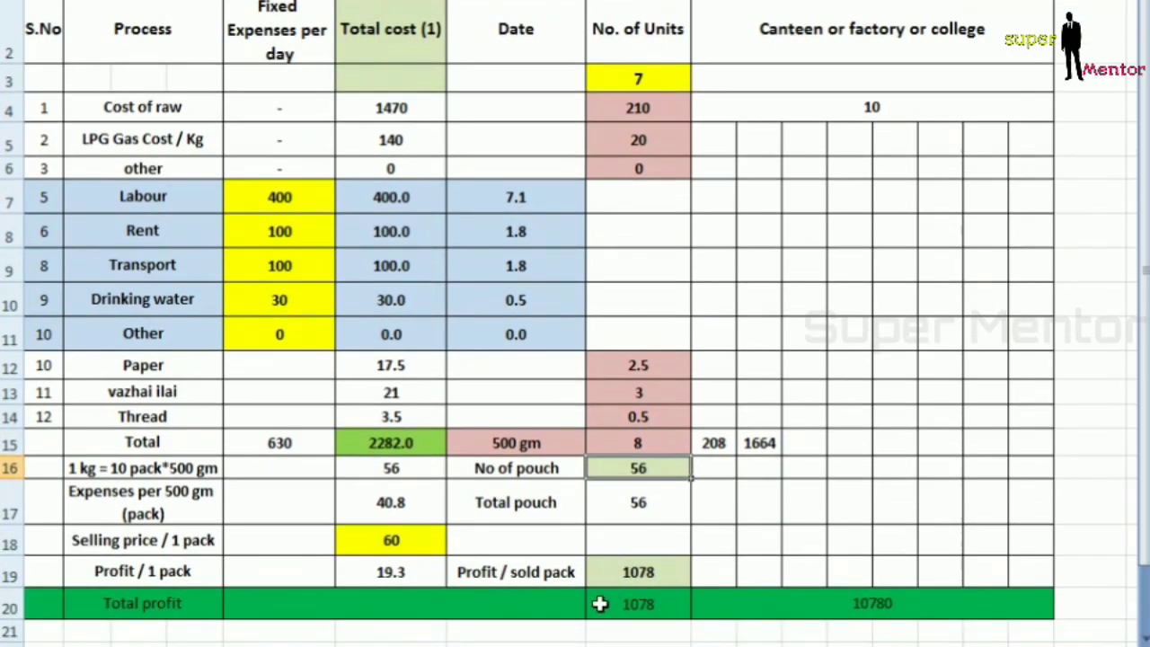
{"action": "left_click", "coordinate": [636, 604]}
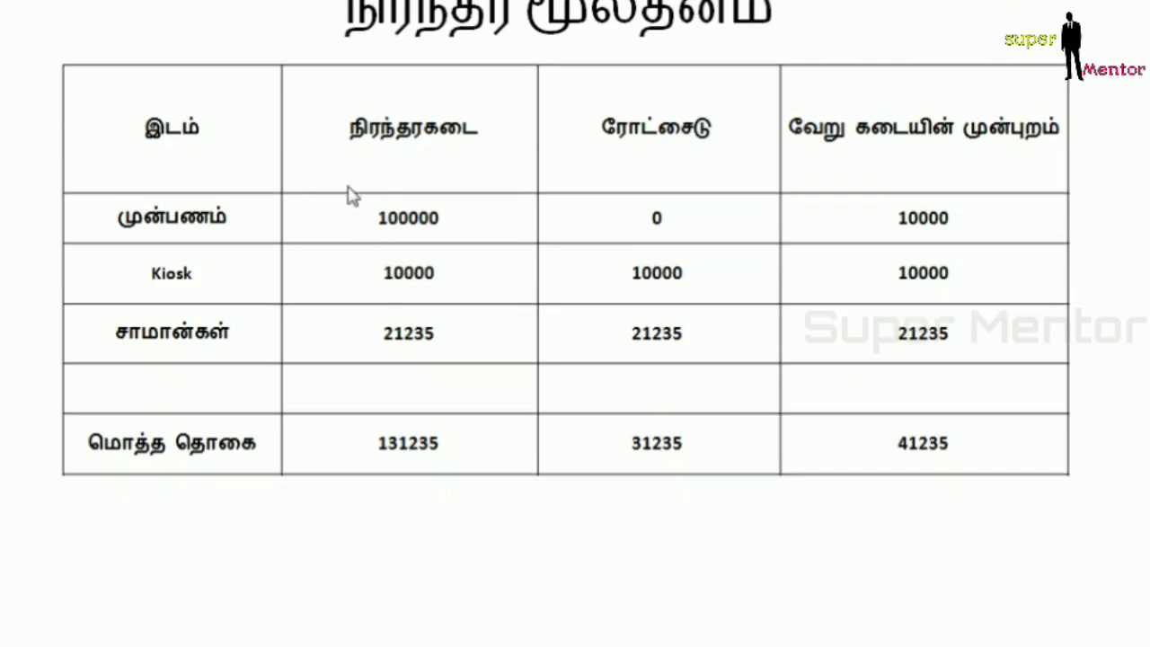
{"action": "scroll", "coordinate": [453, 130], "scroll_direction": "up", "scroll_amount": 1}
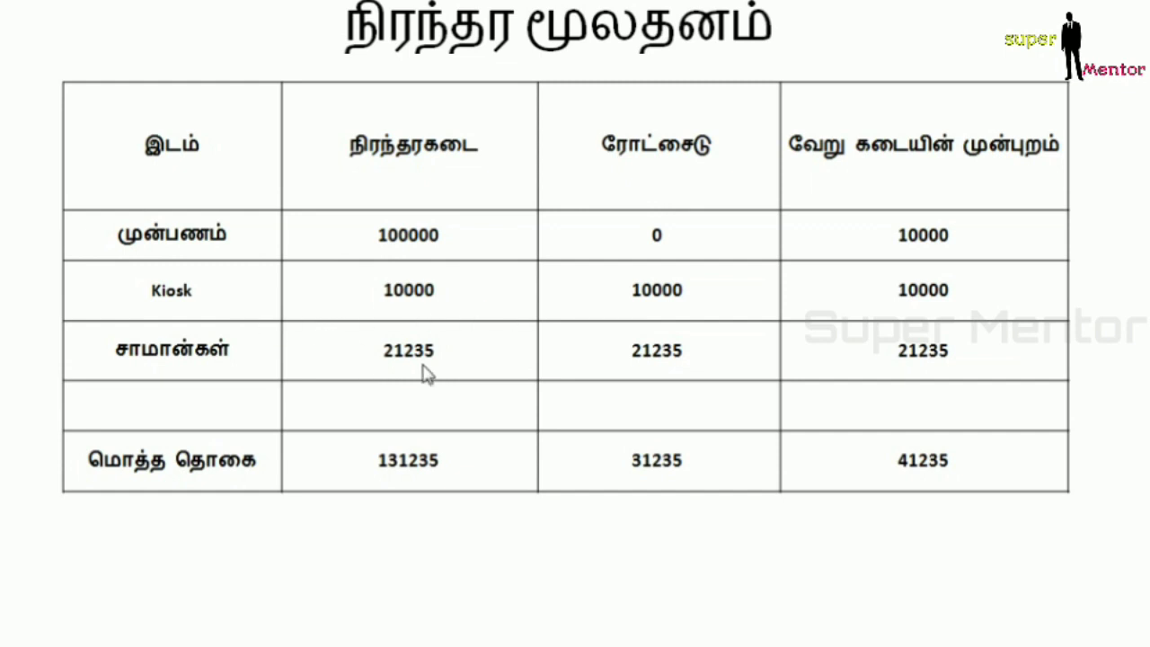
{"action": "scroll", "coordinate": [324, 503], "scroll_direction": "down", "scroll_amount": 1}
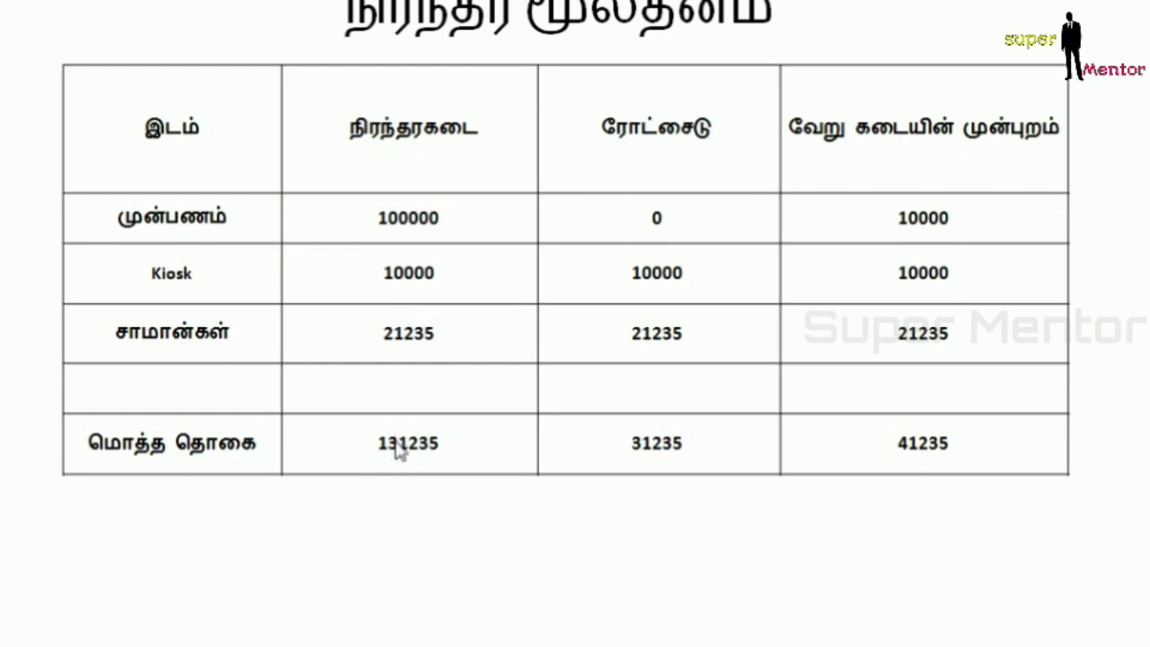